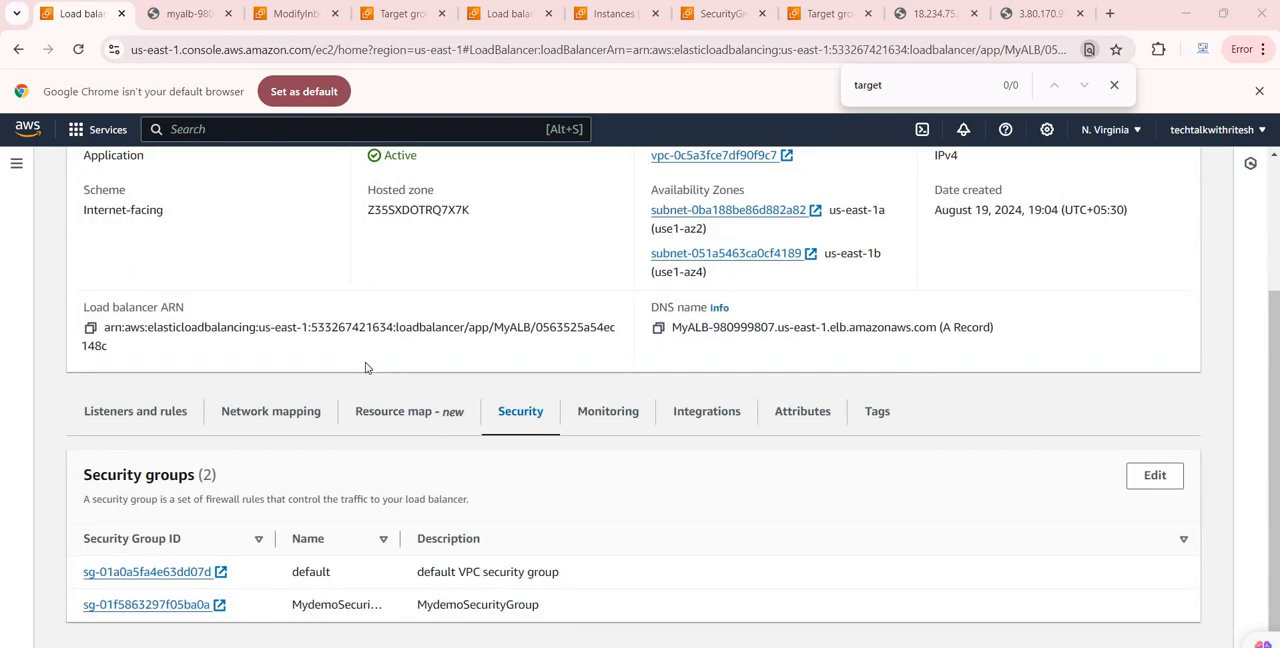
Step: Open myALBTargetGroup from the MyALB load balancer's HTTP:80 listener in a separate tab and view its registered targets
scroll(363, 386, "up", 1)
scroll(363, 386, "up", 2)
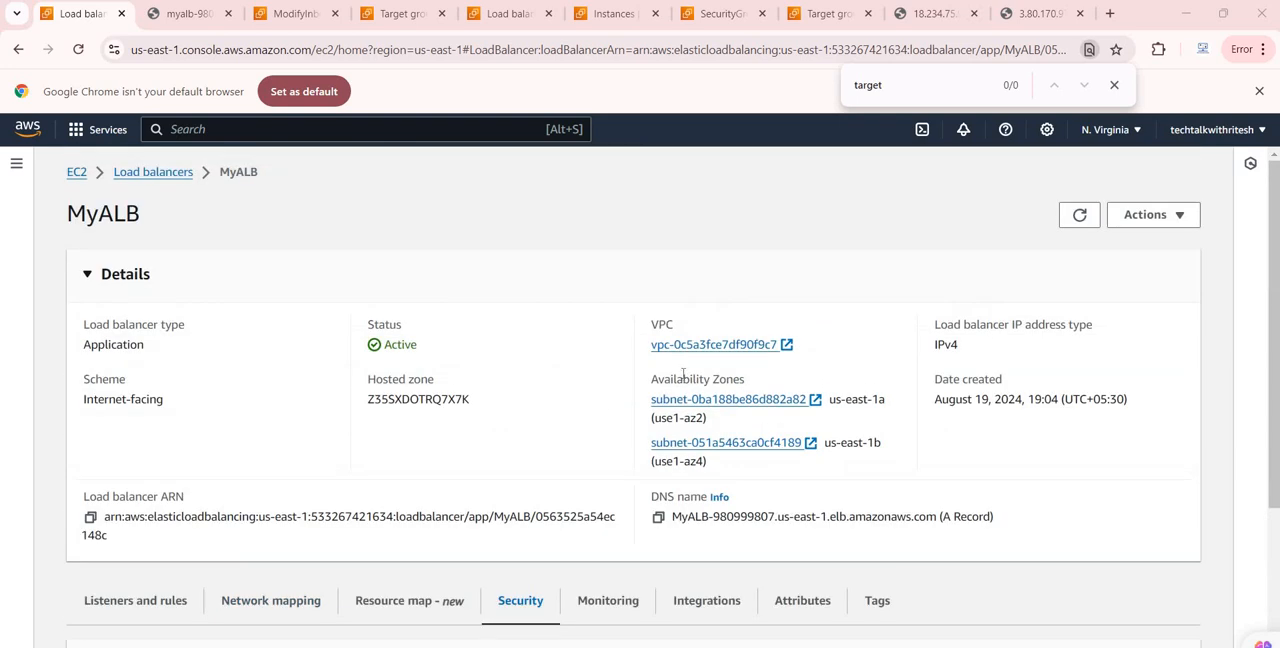
scroll(221, 493, "down", 2)
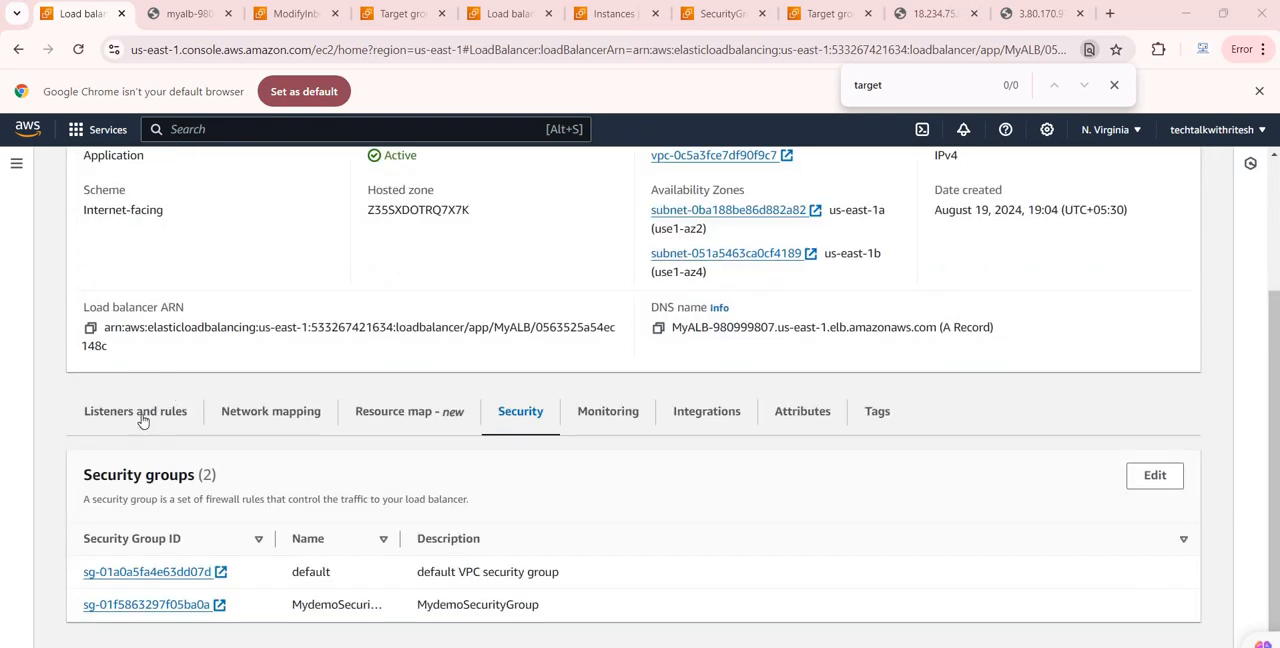
scroll(366, 575, "down", 1)
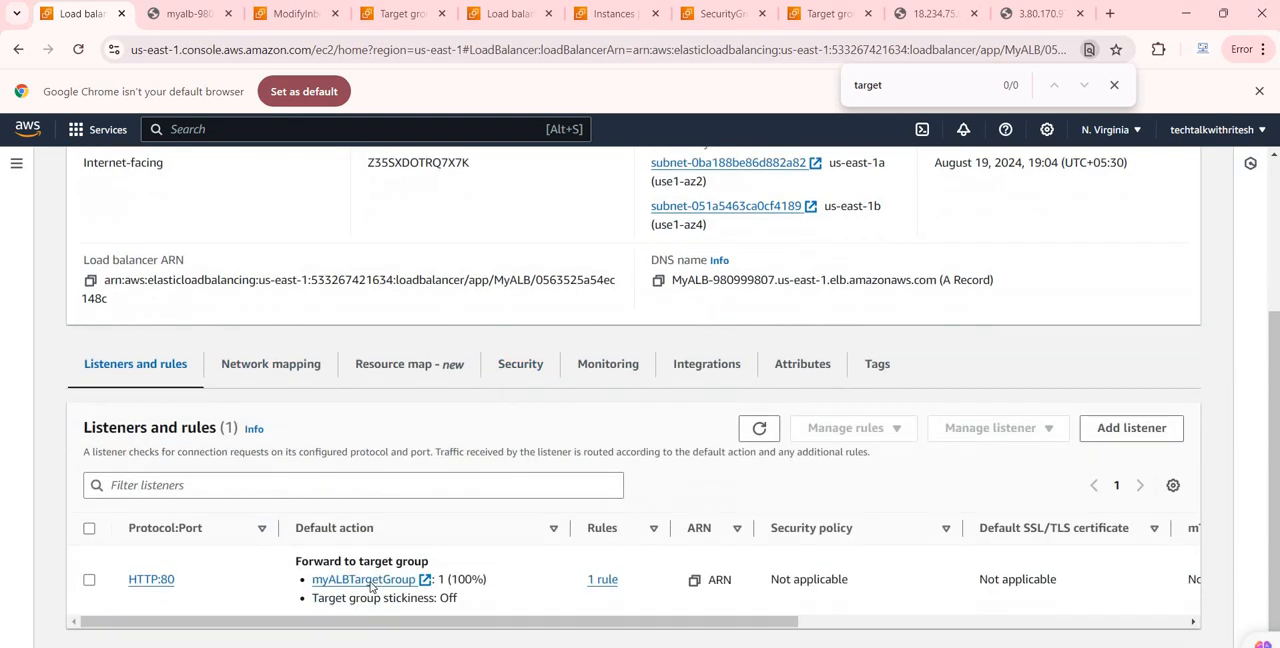
middle_click(388, 574)
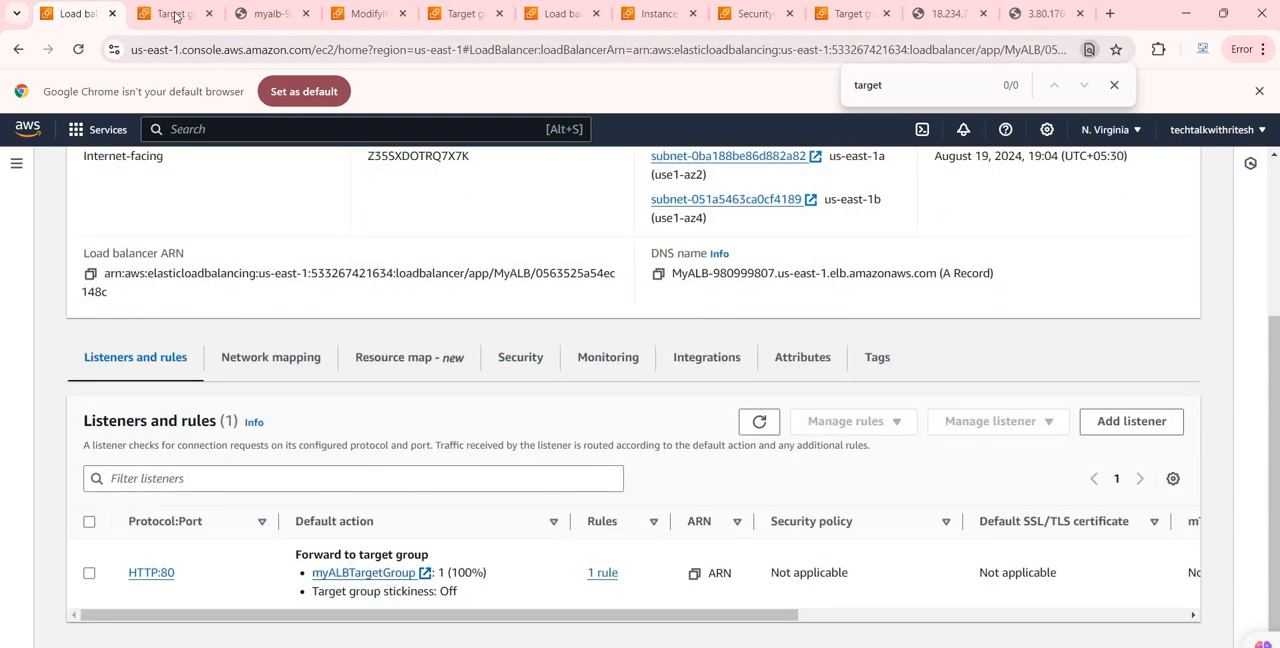
left_click(175, 16)
scroll(440, 540, "down", 2)
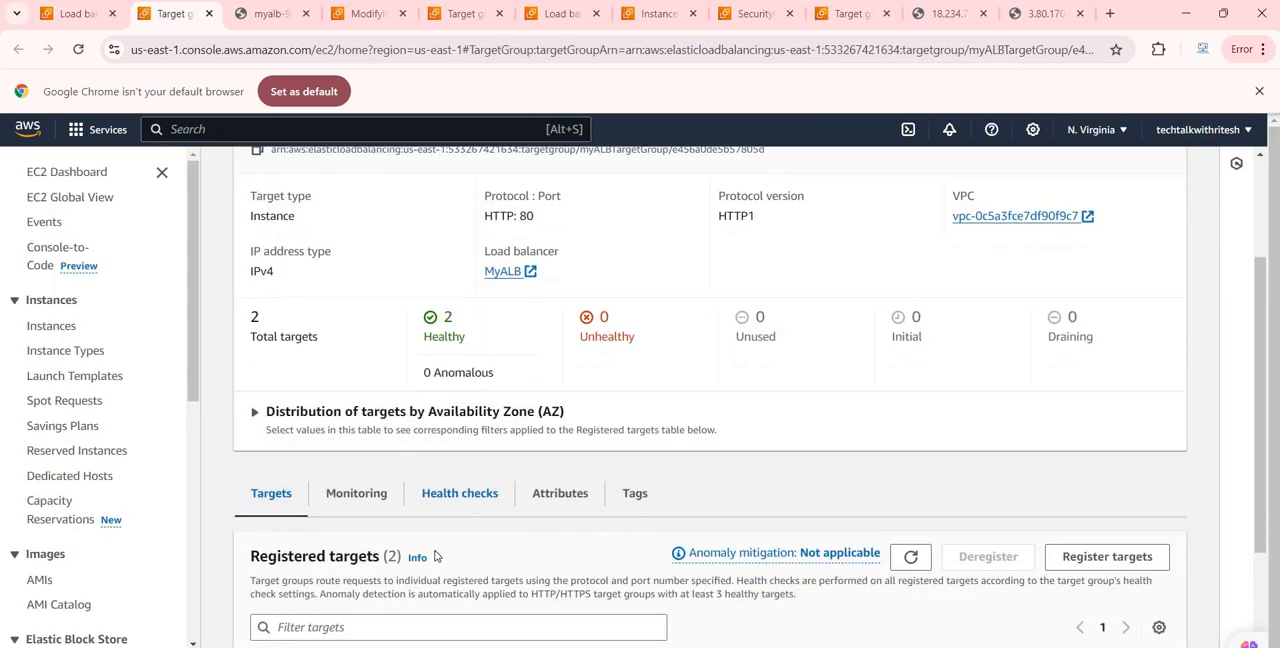
scroll(435, 556, "down", 2)
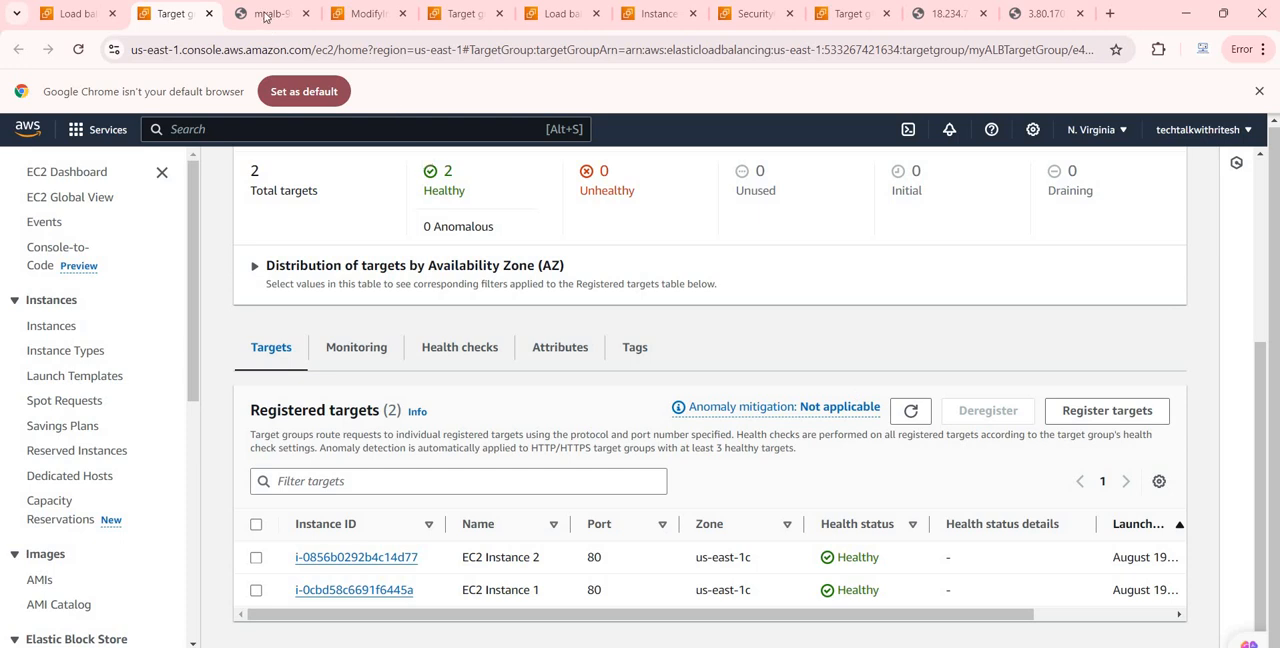
Step: Reload the load balancer's DNS page twice to test how requests are distributed across the instances
left_click(265, 14)
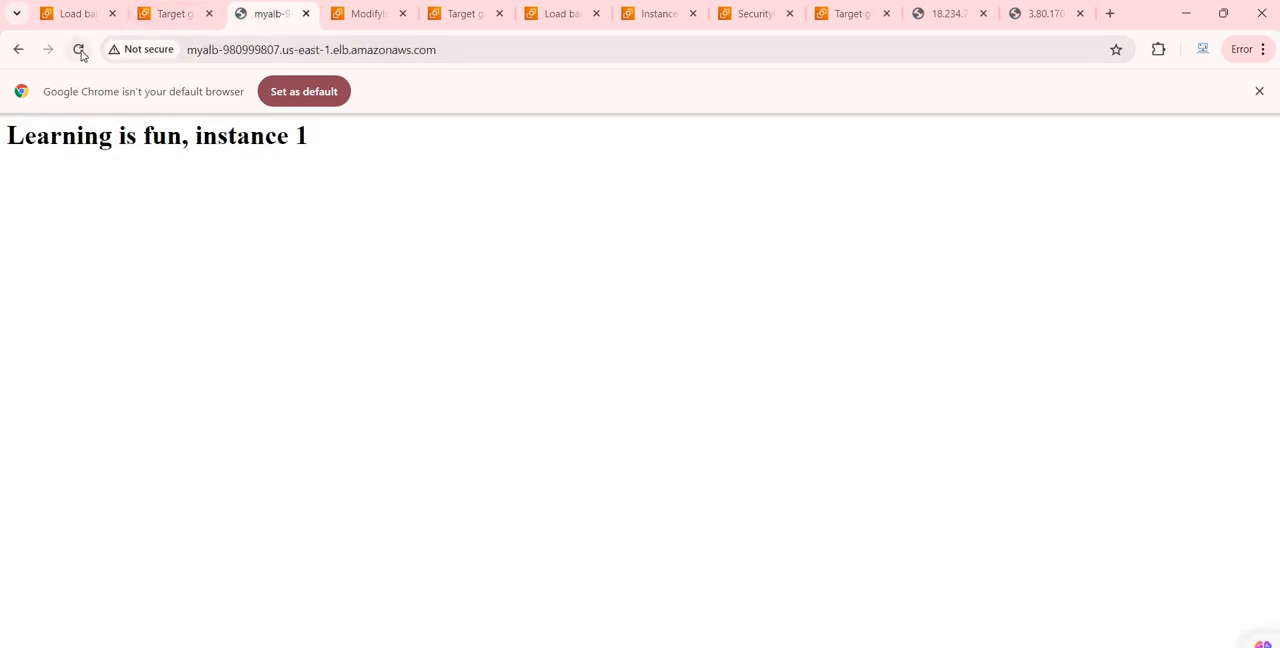
left_click(80, 50)
left_click(80, 50)
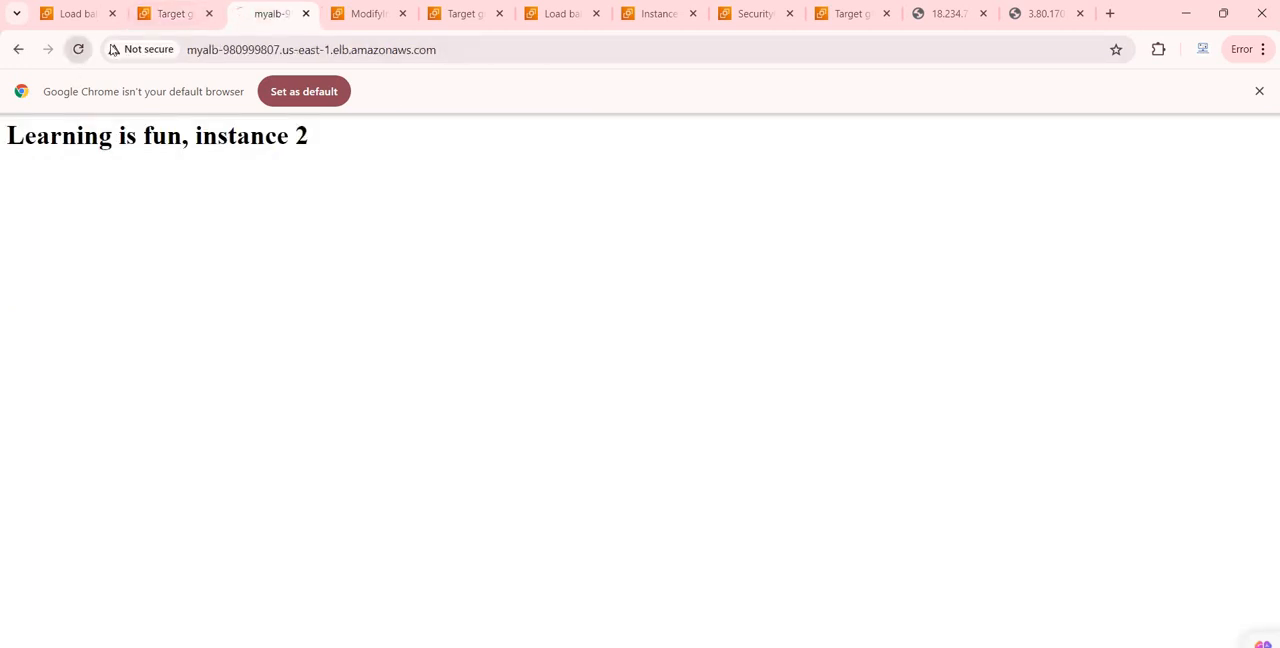
Step: Open EC2 Instance 2 from the target group's registered targets in a separate tab and stop the instance
left_click(160, 15)
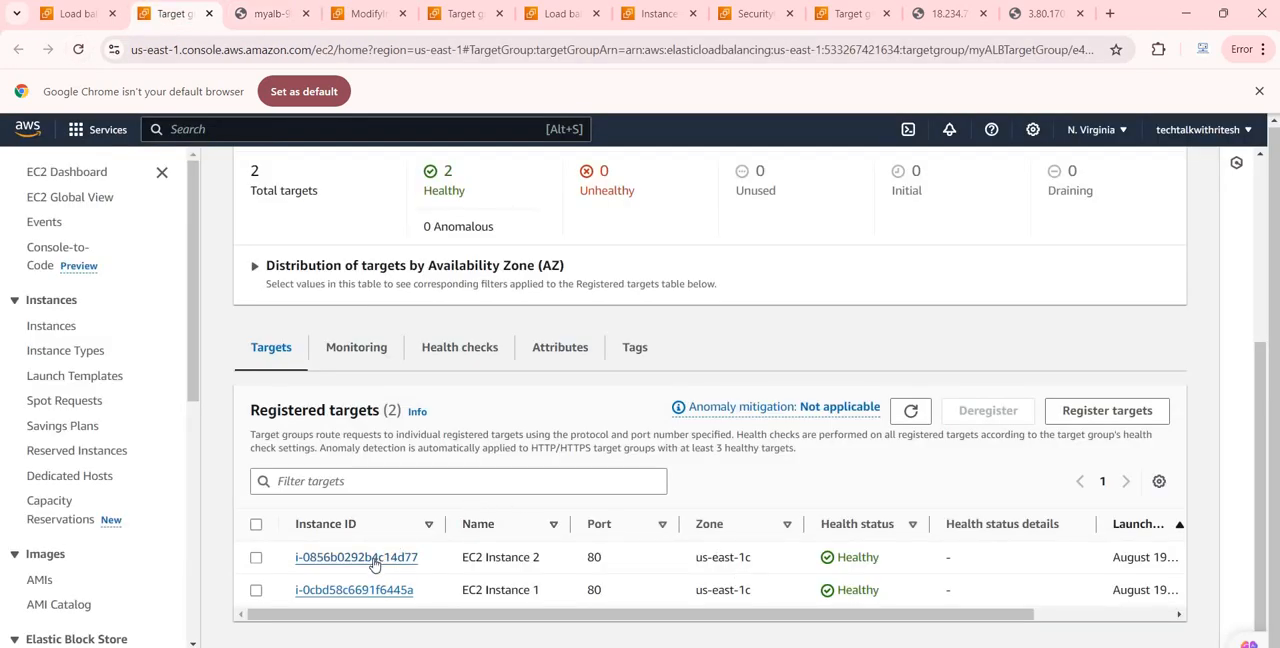
middle_click(384, 552)
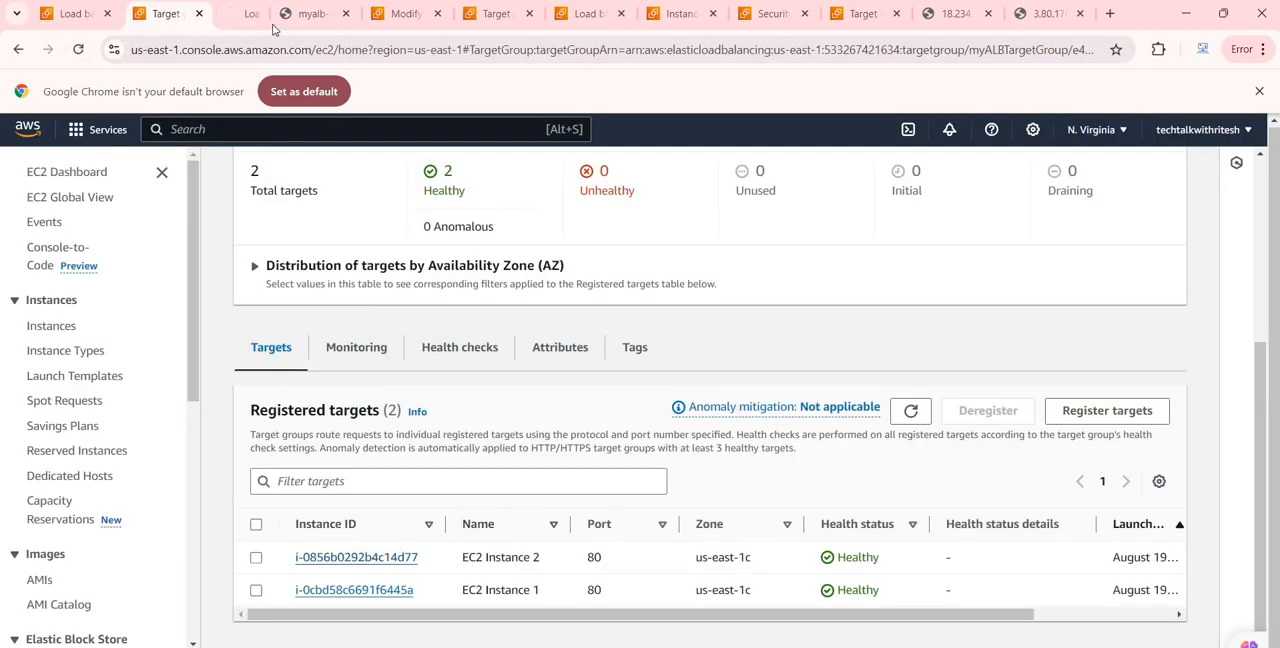
key("ctrl+Tab")
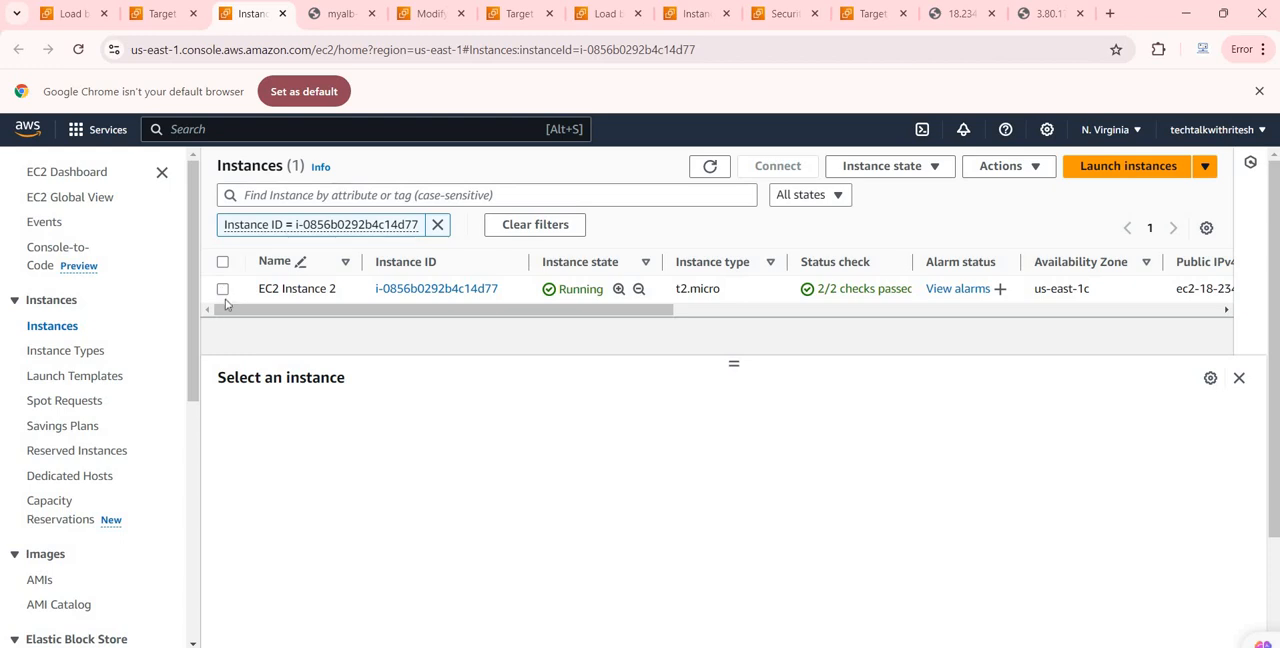
left_click(247, 292)
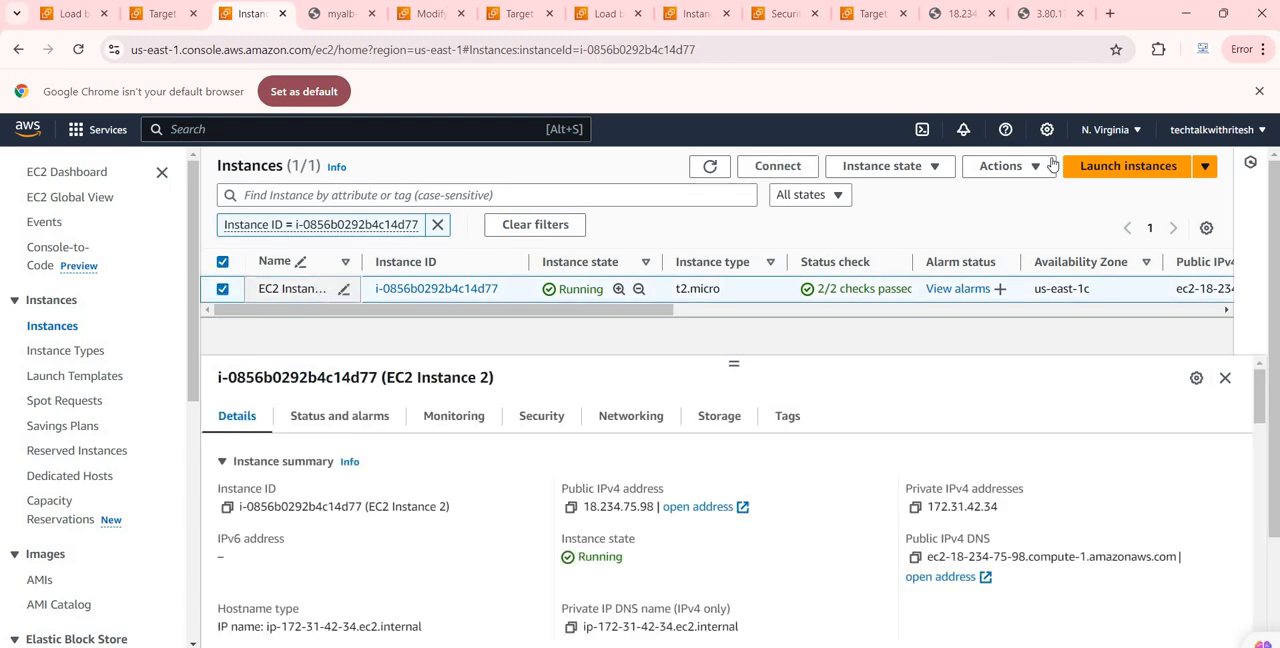
left_click(1006, 166)
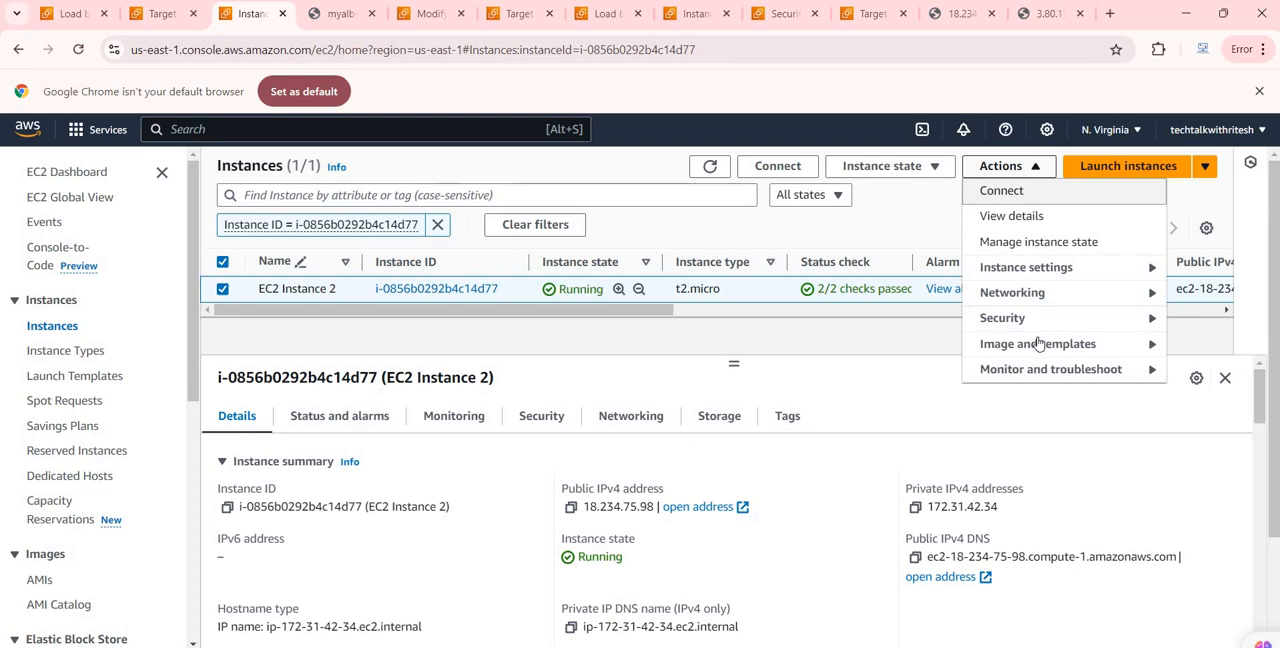
left_click(938, 168)
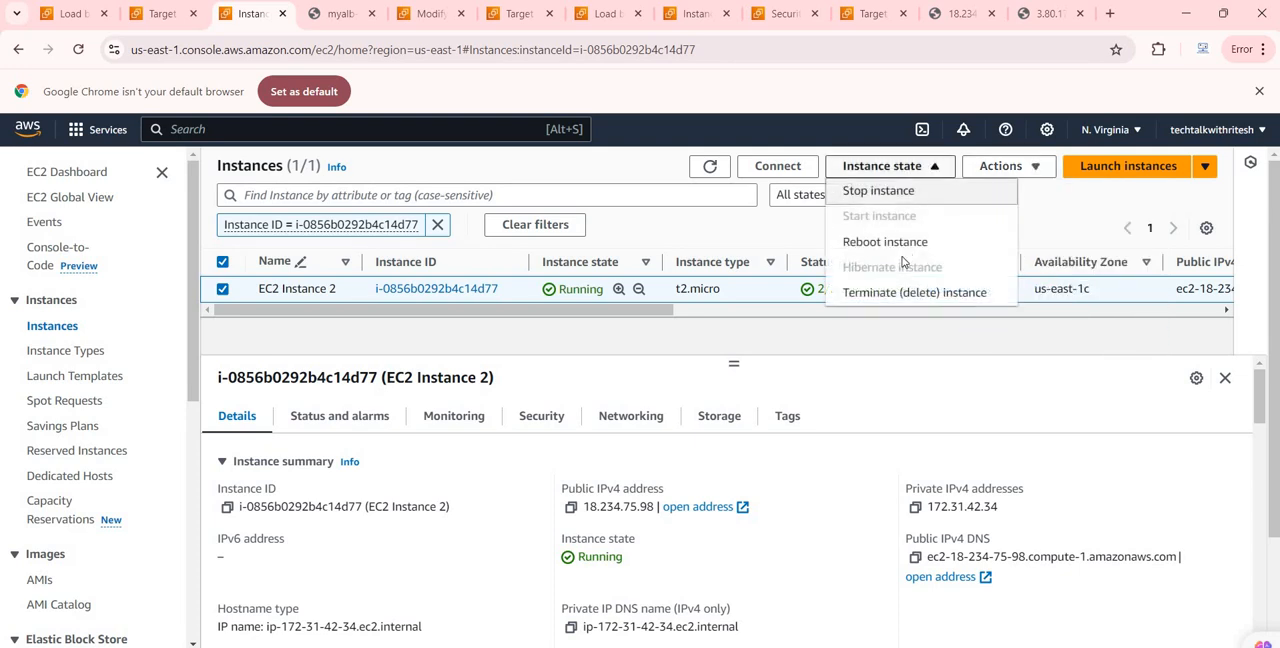
left_click(878, 191)
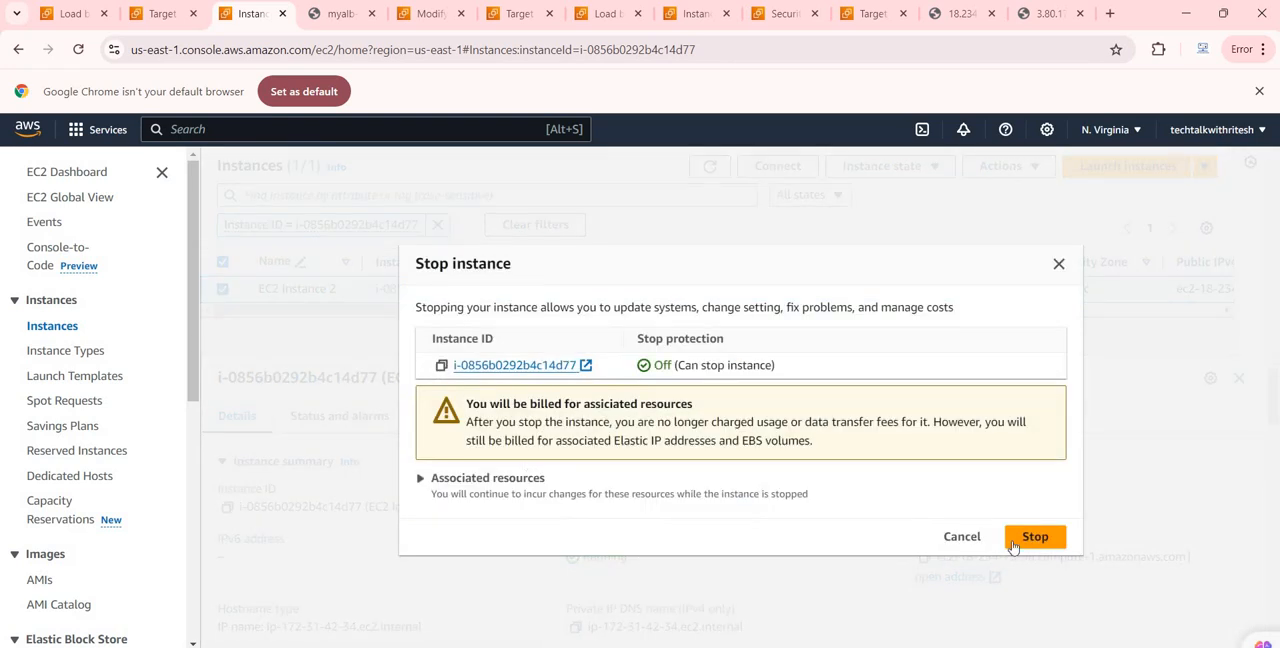
left_click(1030, 537)
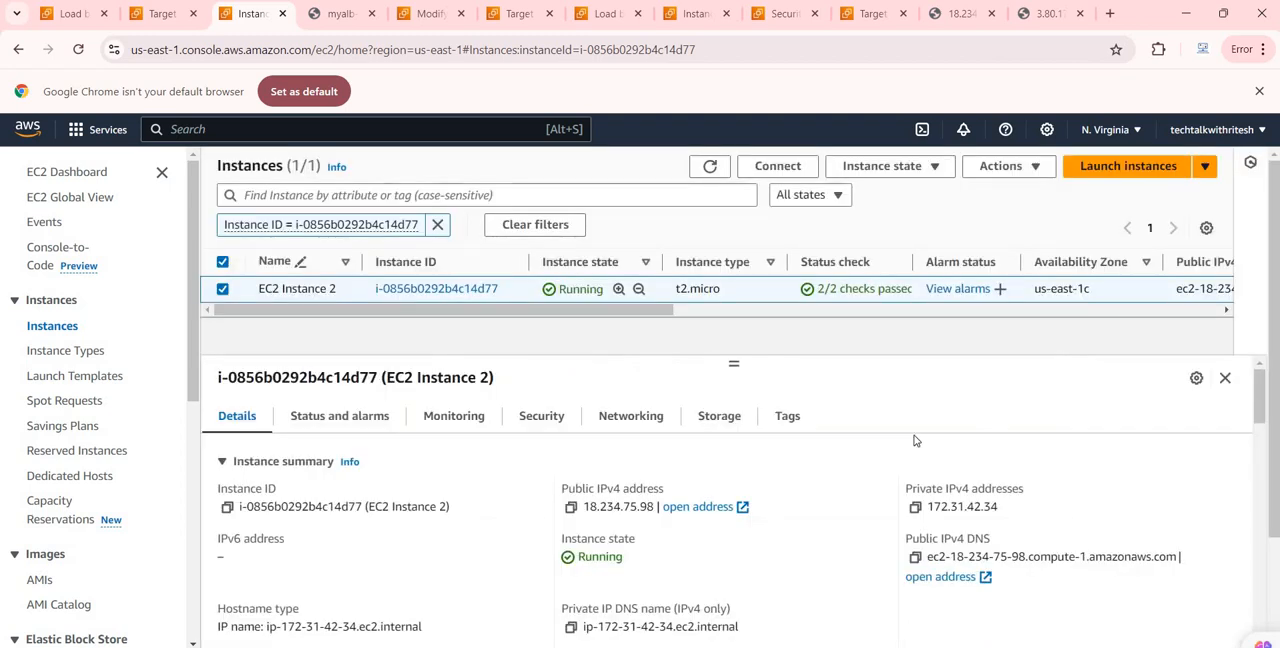
Step: Refresh the target group's registered targets repeatedly to check the health status of EC2 Instance 2
left_click(162, 13)
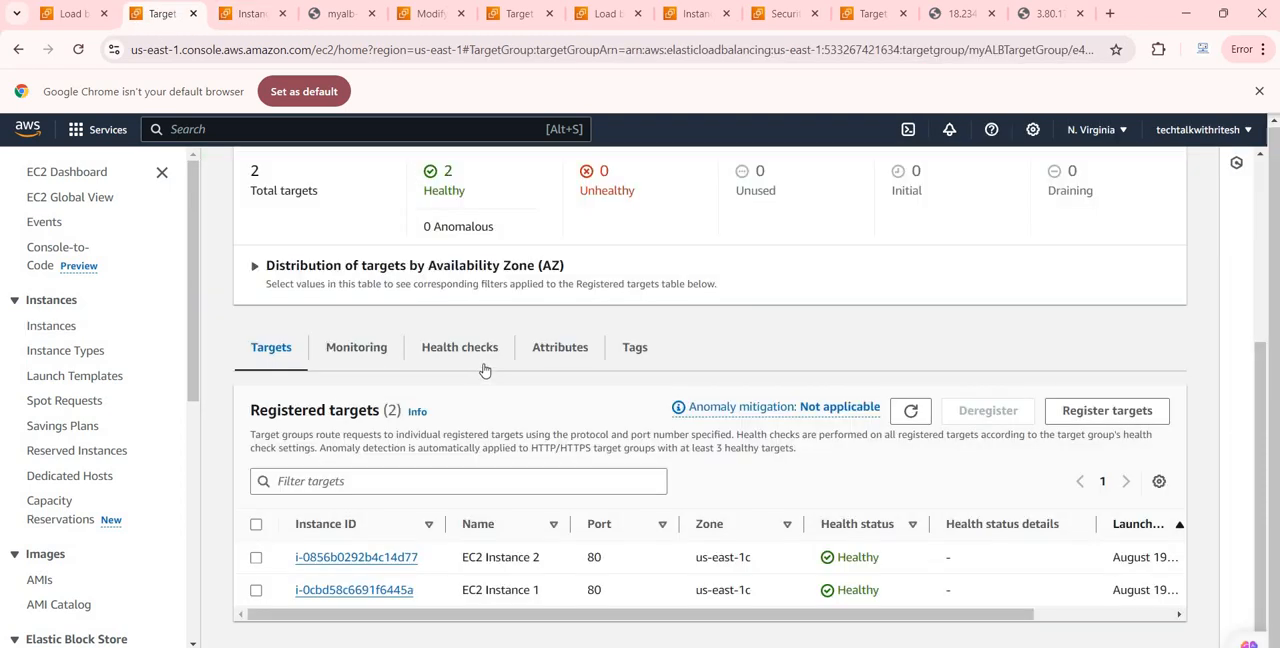
left_click(920, 414)
left_click(921, 414)
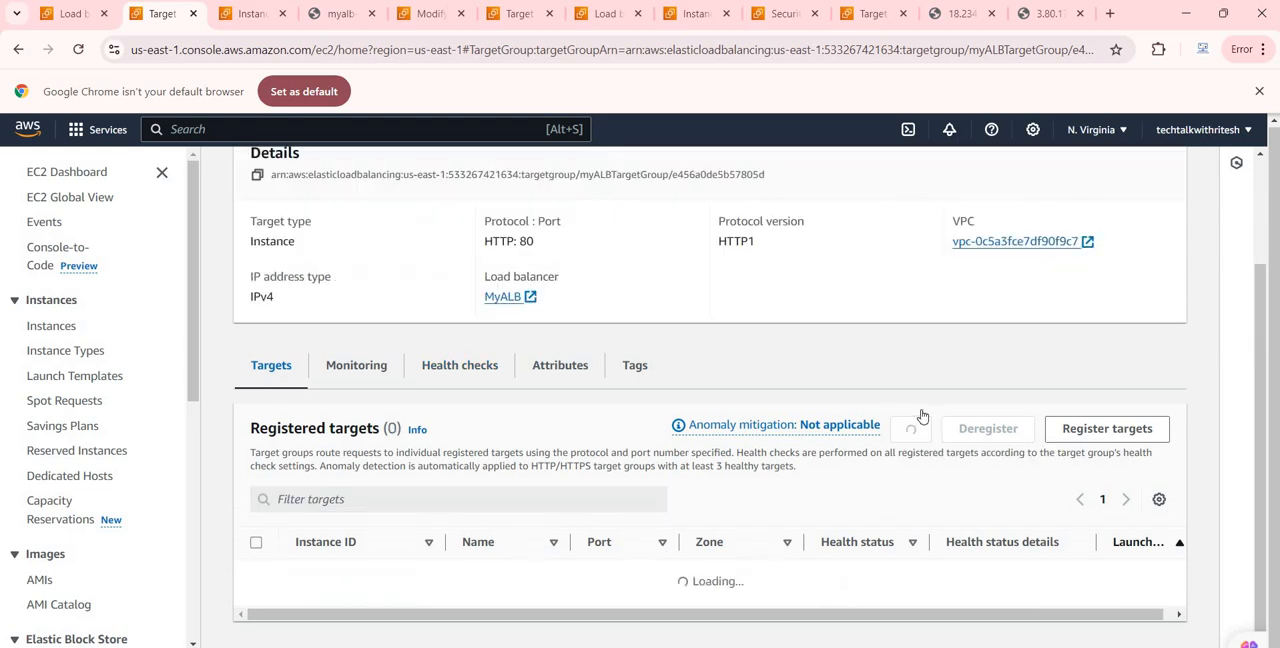
left_click(919, 420)
left_click(919, 420)
left_click(919, 420)
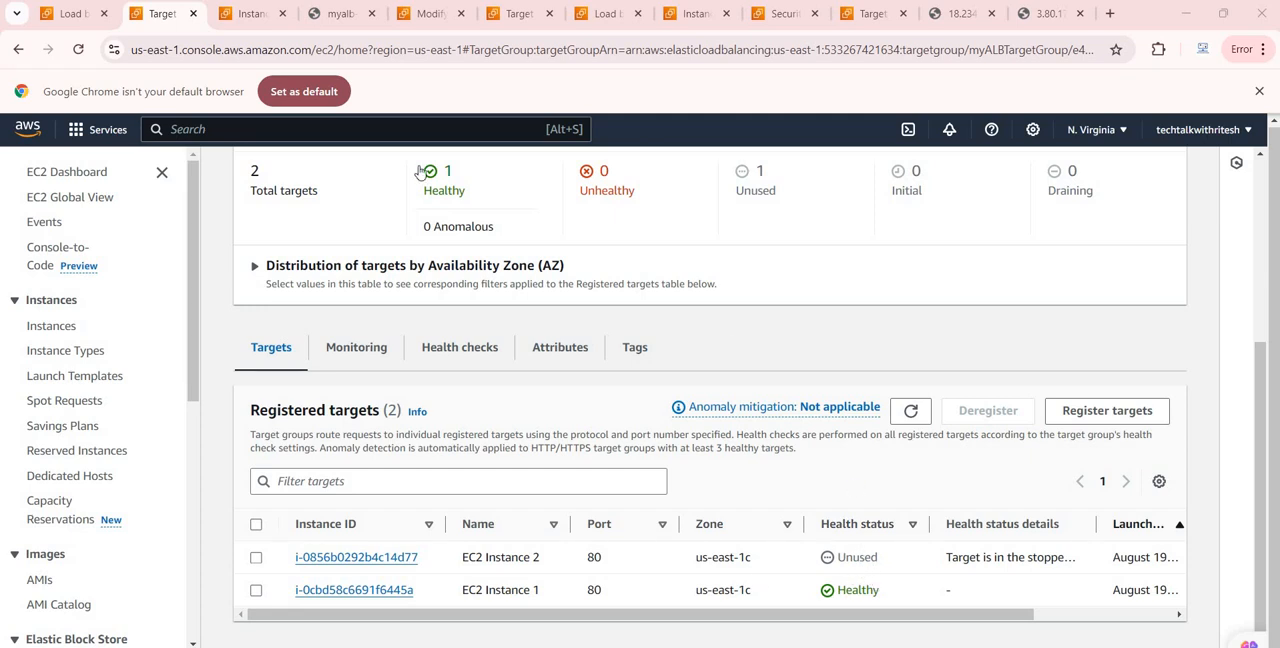
Step: Reload the load balancer's DNS page twice to check which instance responds while EC2 Instance 2 is stopped
left_click(336, 14)
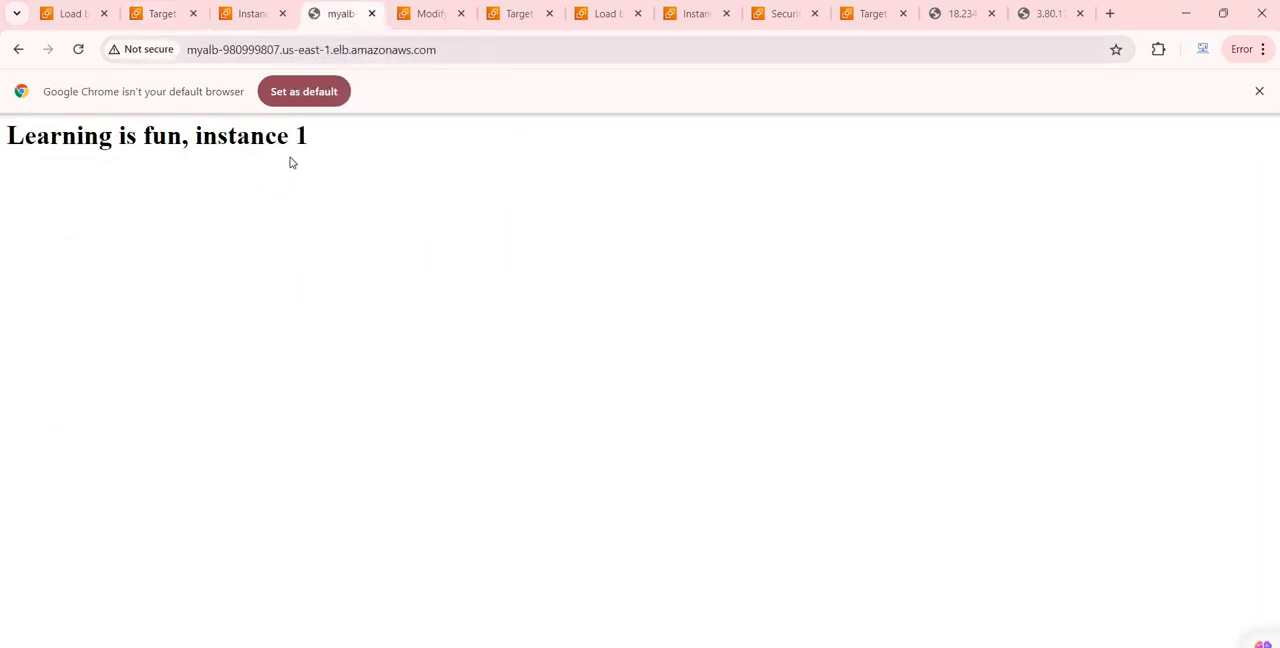
left_click(79, 50)
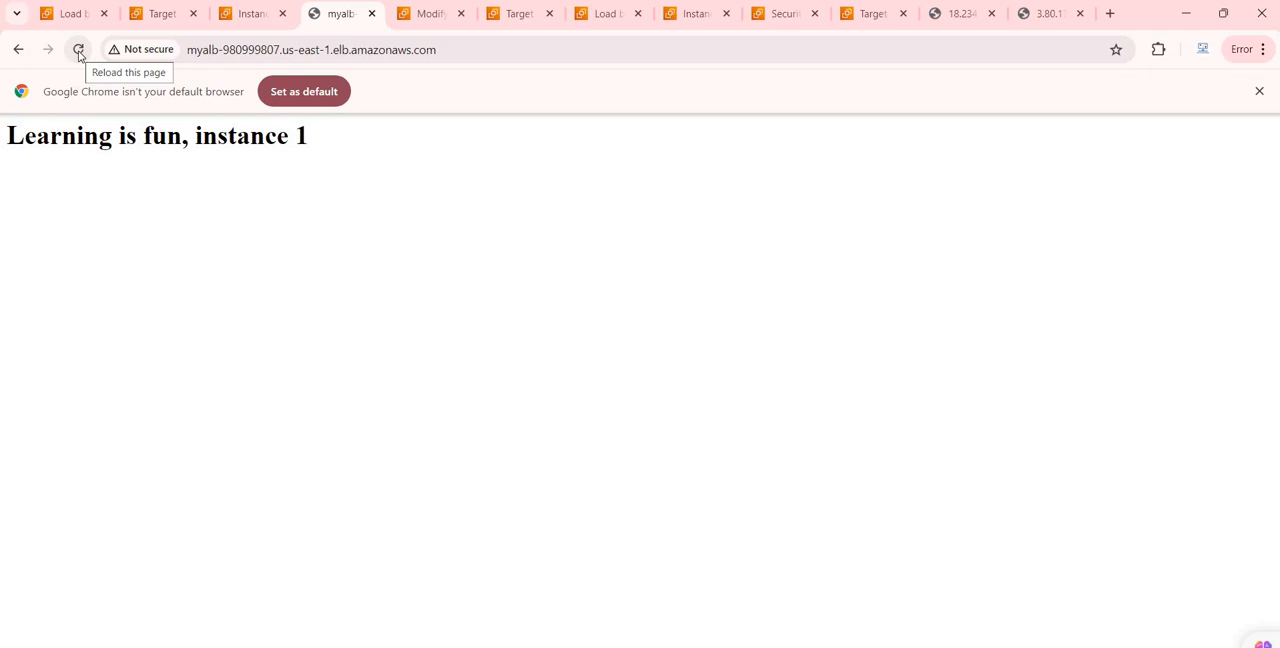
left_click(79, 50)
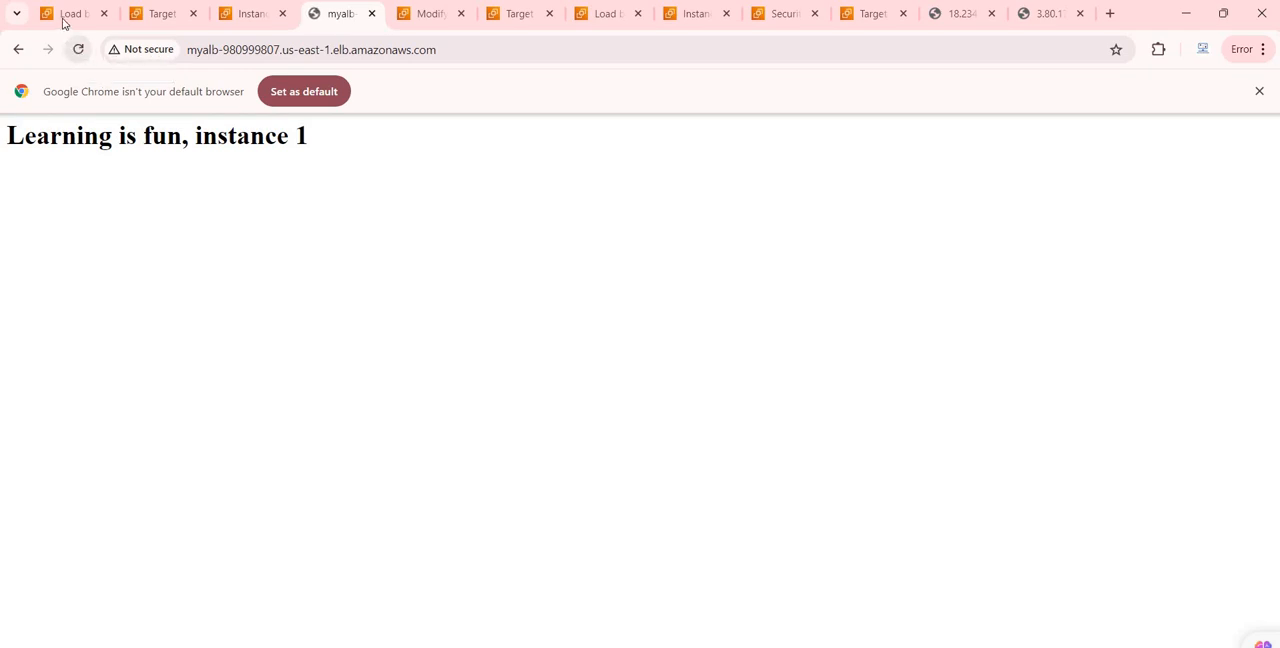
Step: Revisit the MyALB details, list all EC2 instances, and examine the security group and inbound rules of EC2 Instance 1
left_click(64, 14)
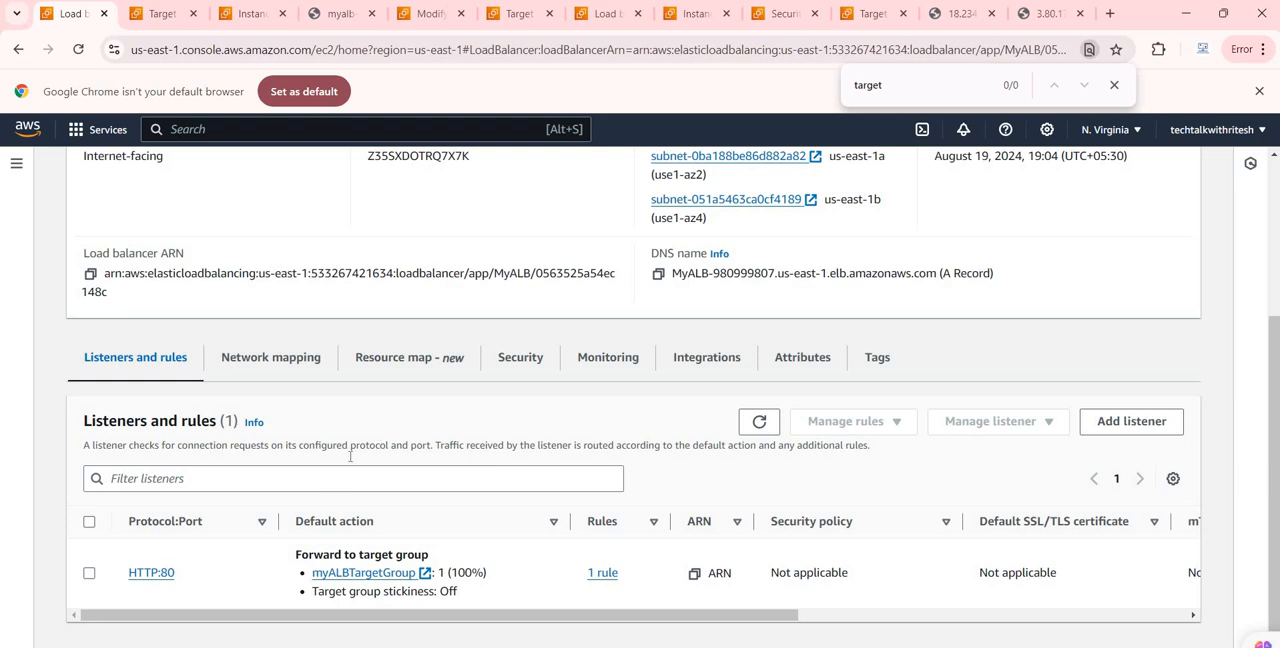
scroll(285, 163, "up", 3)
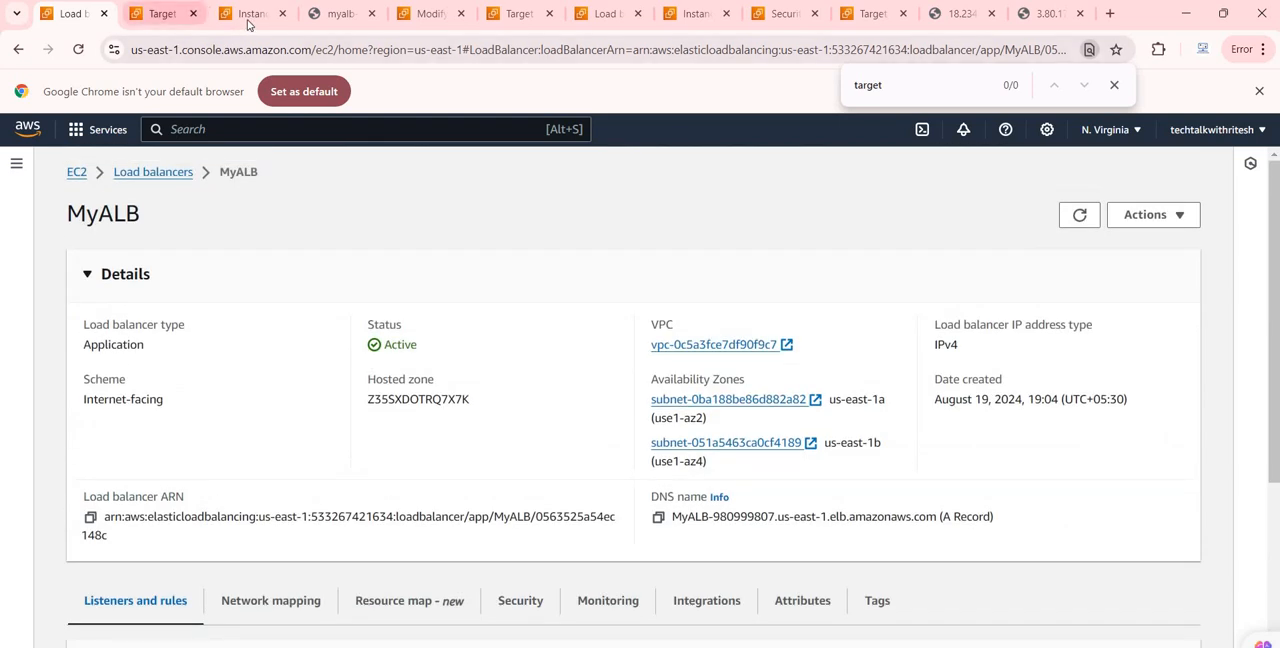
left_click(252, 13)
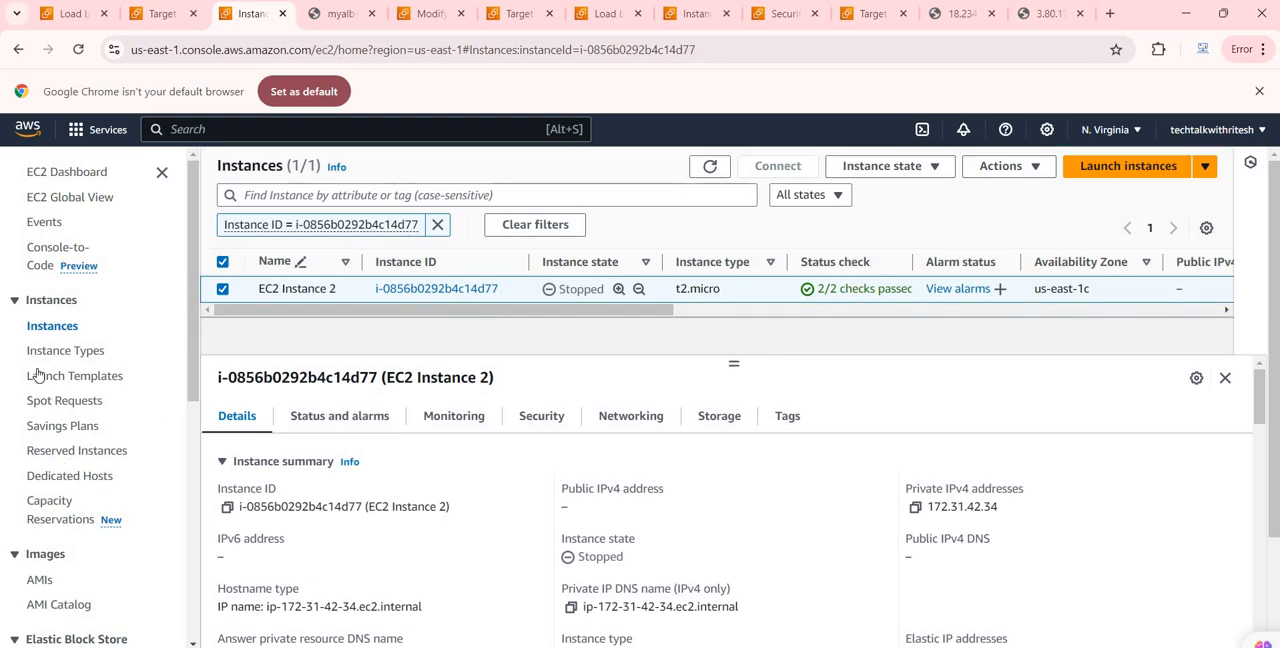
left_click(52, 326)
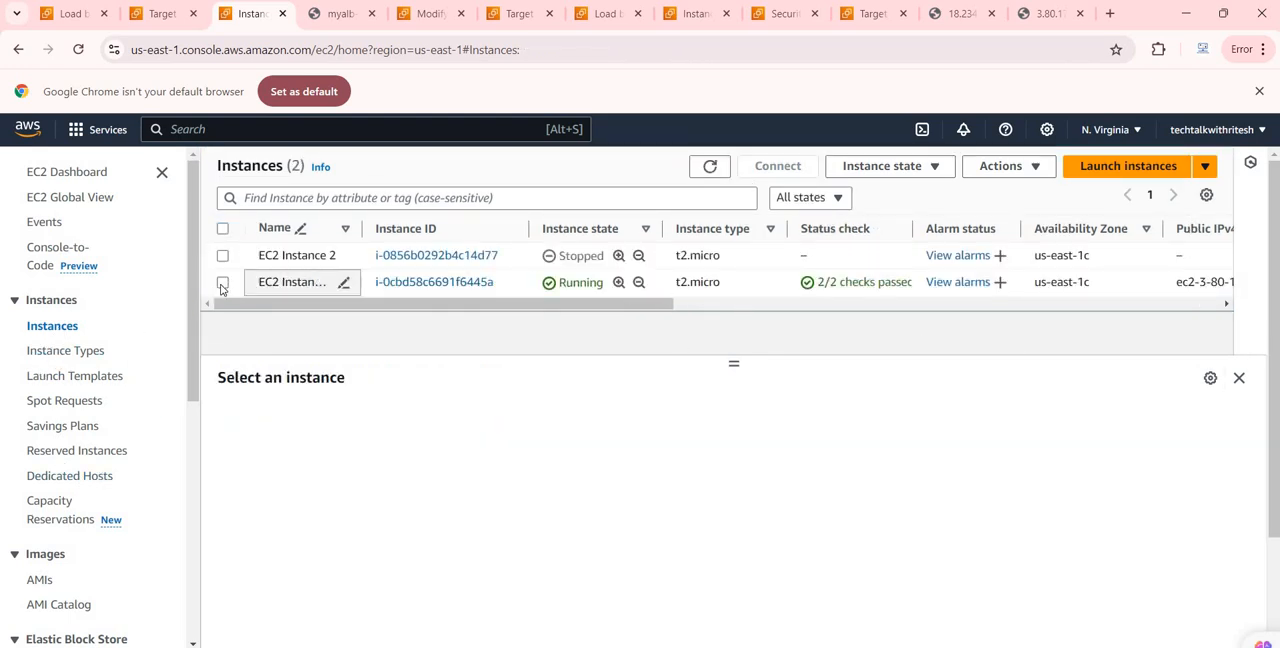
left_click(222, 283)
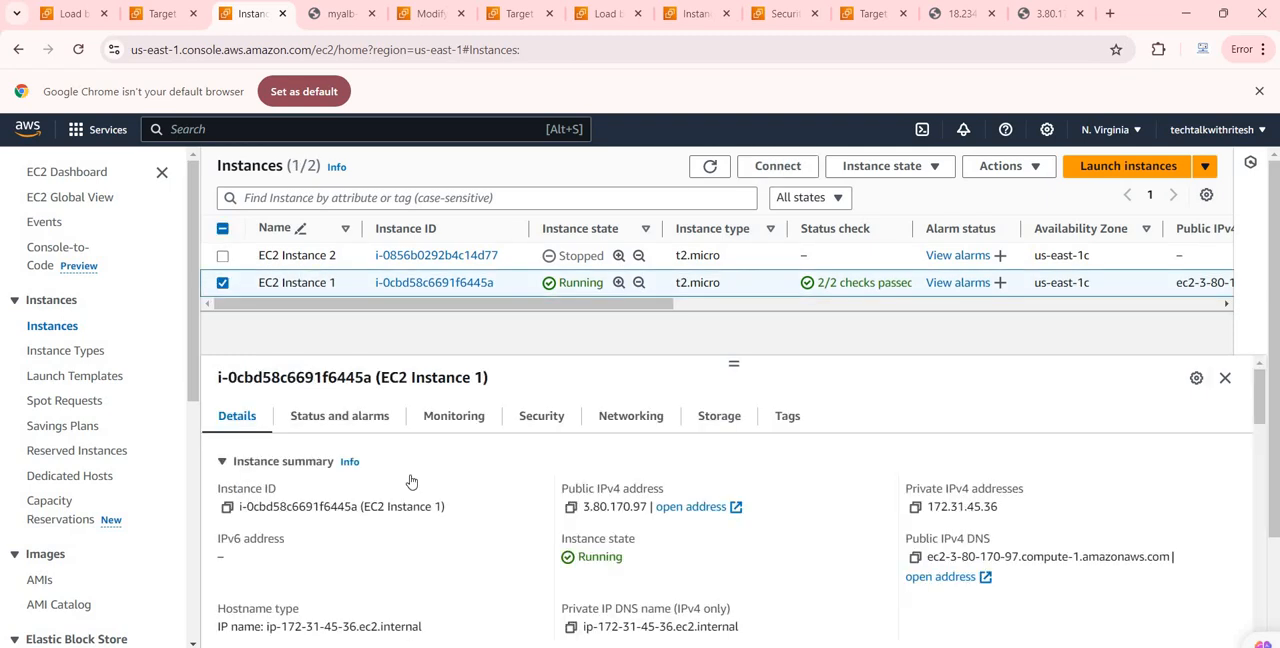
left_click(538, 427)
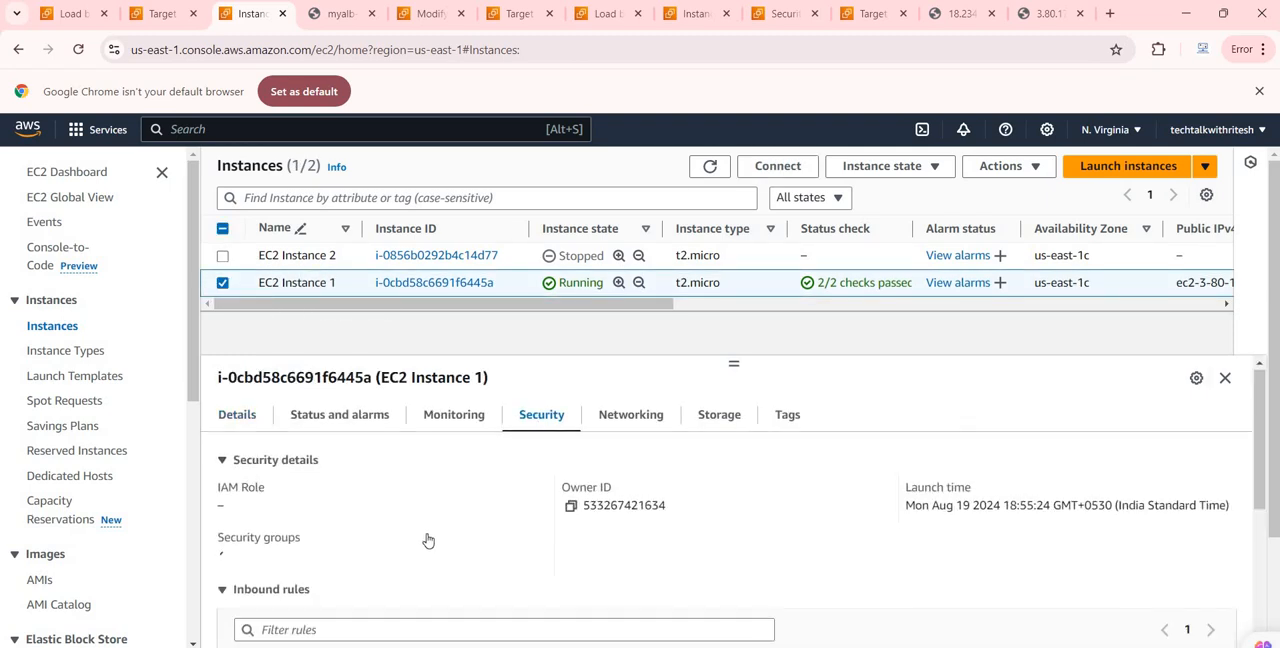
scroll(428, 540, "down", 2)
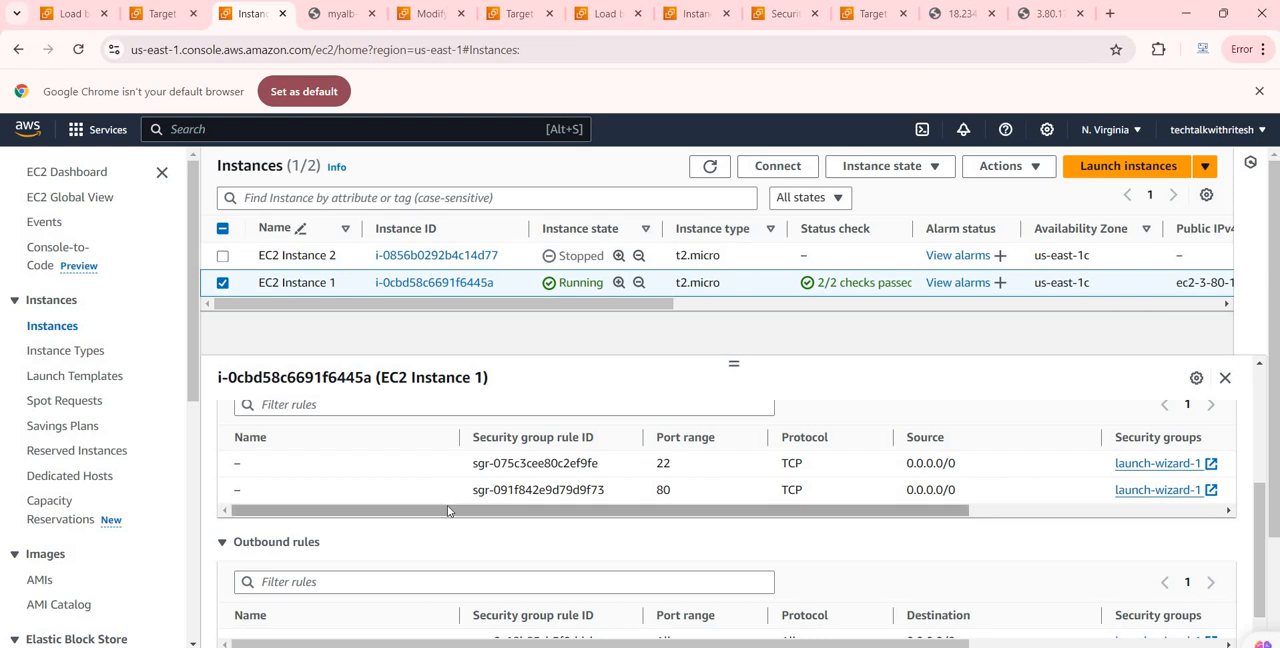
scroll(446, 517, "up", 1)
scroll(446, 514, "down", 2)
scroll(446, 512, "up", 3)
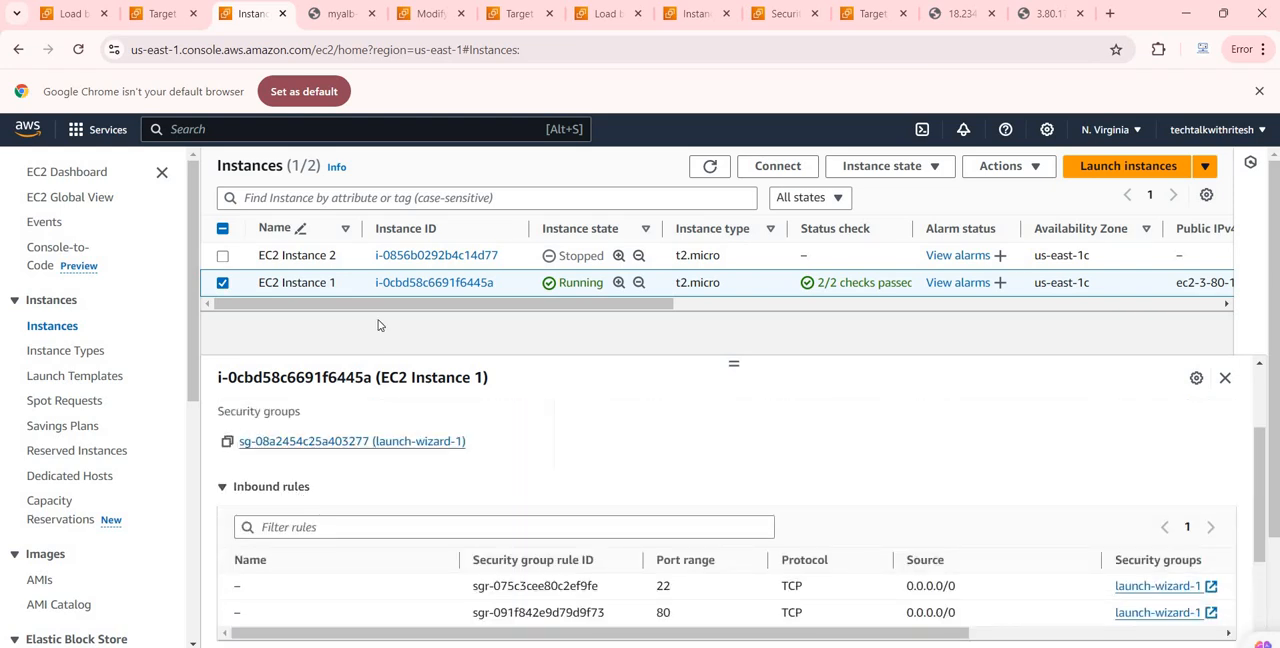
Step: Open EC2 Instance 1's launch-wizard-1 security group and review its inbound rules
left_click(375, 442)
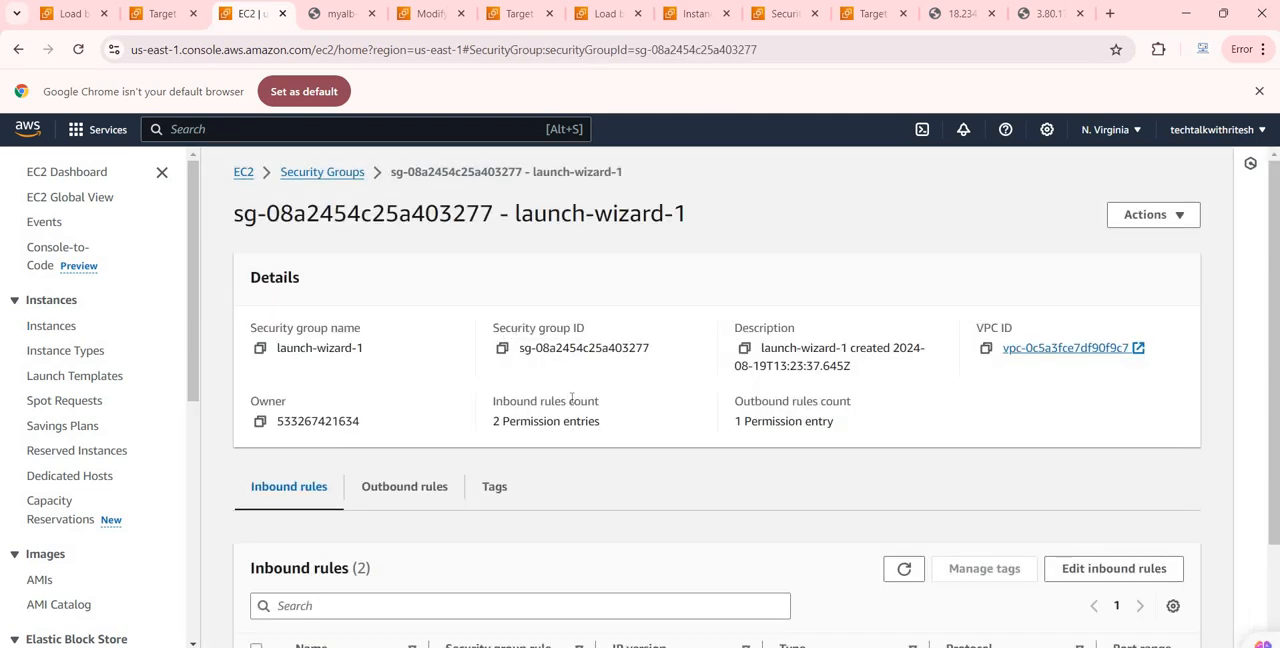
scroll(545, 476, "down", 1)
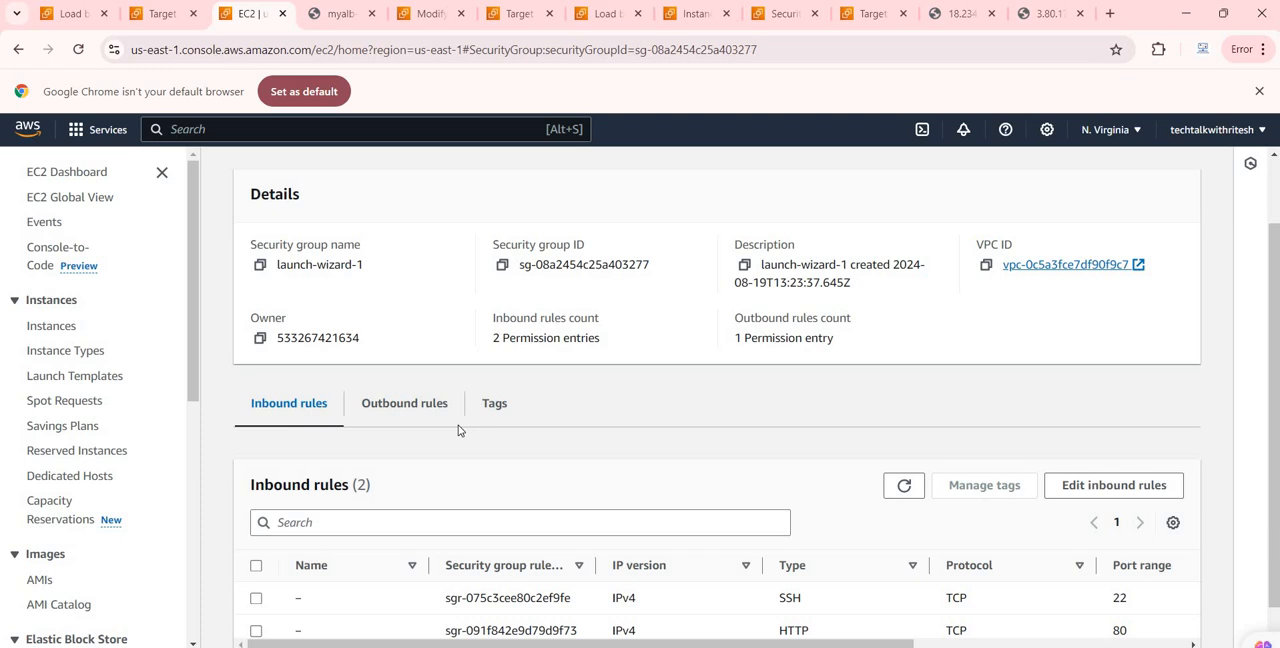
scroll(492, 494, "down", 1)
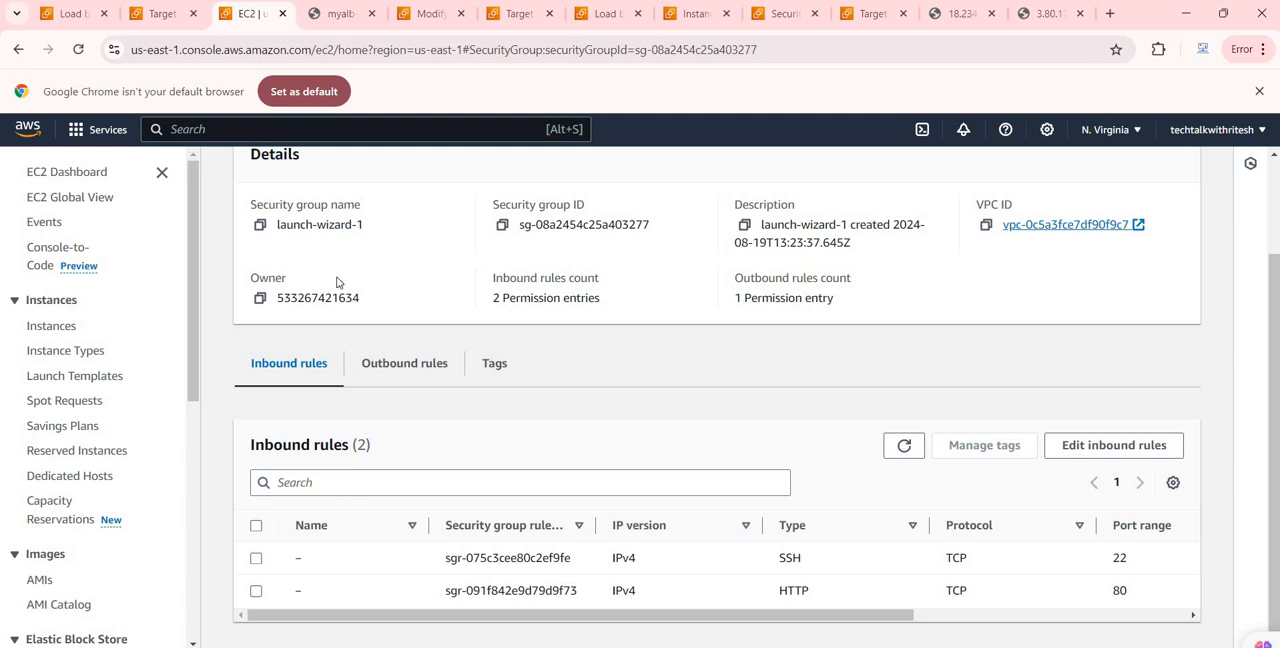
scroll(397, 254, "up", 3)
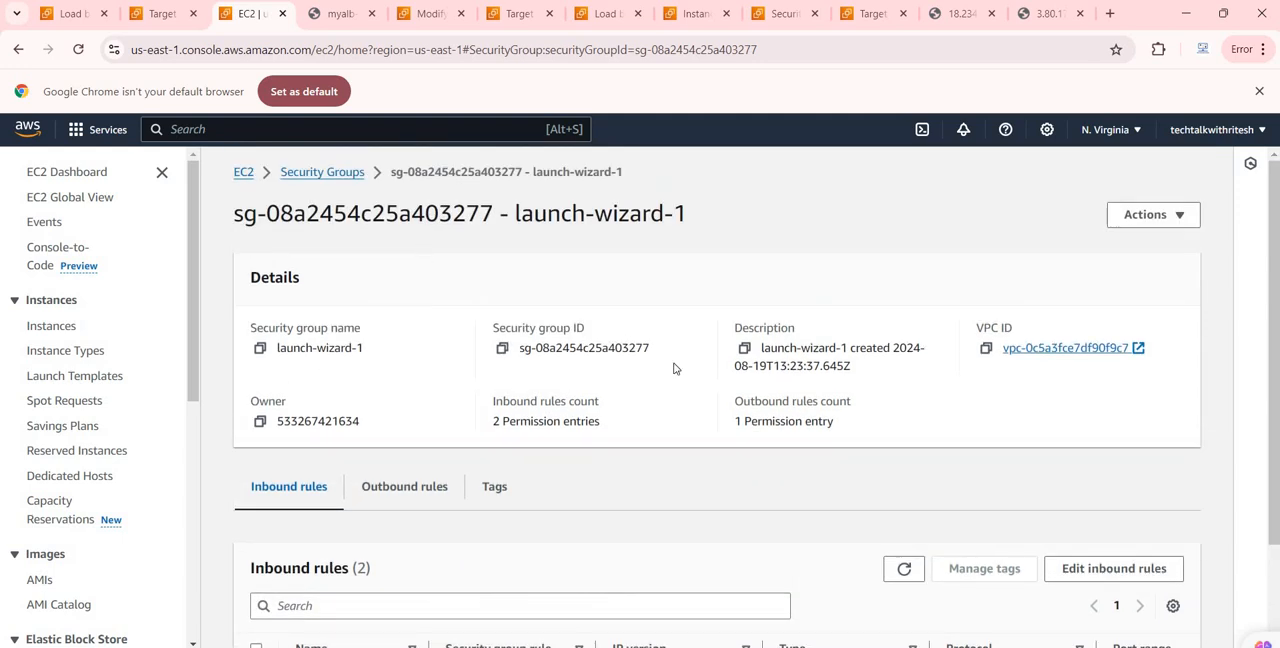
scroll(656, 427, "down", 3)
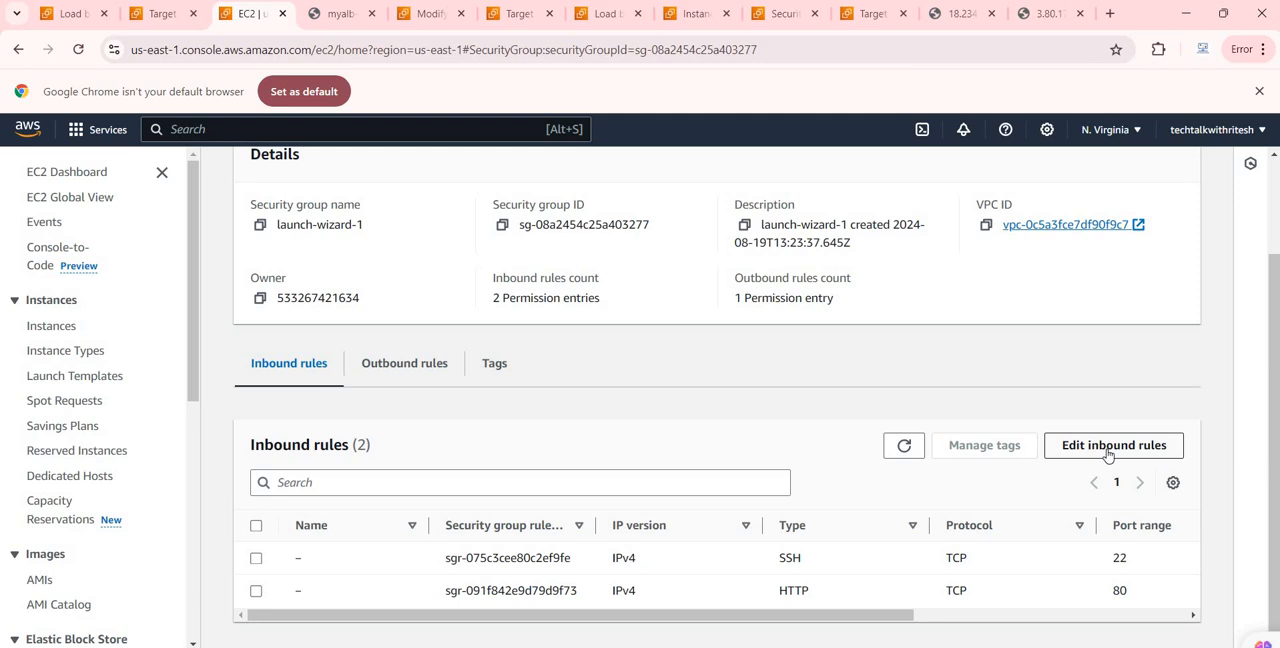
Step: Open launch-wizard-1's inbound rules for editing, and reload the load balancer's DNS page to check which instance responds
left_click(1113, 445)
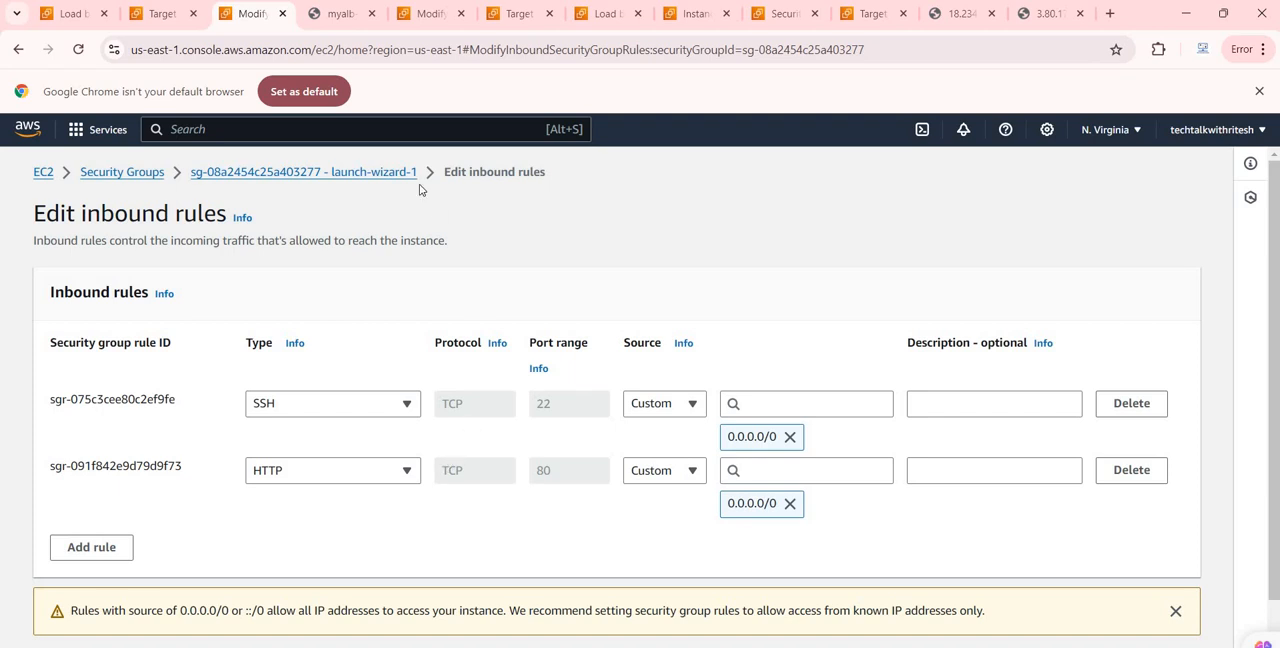
left_click(340, 14)
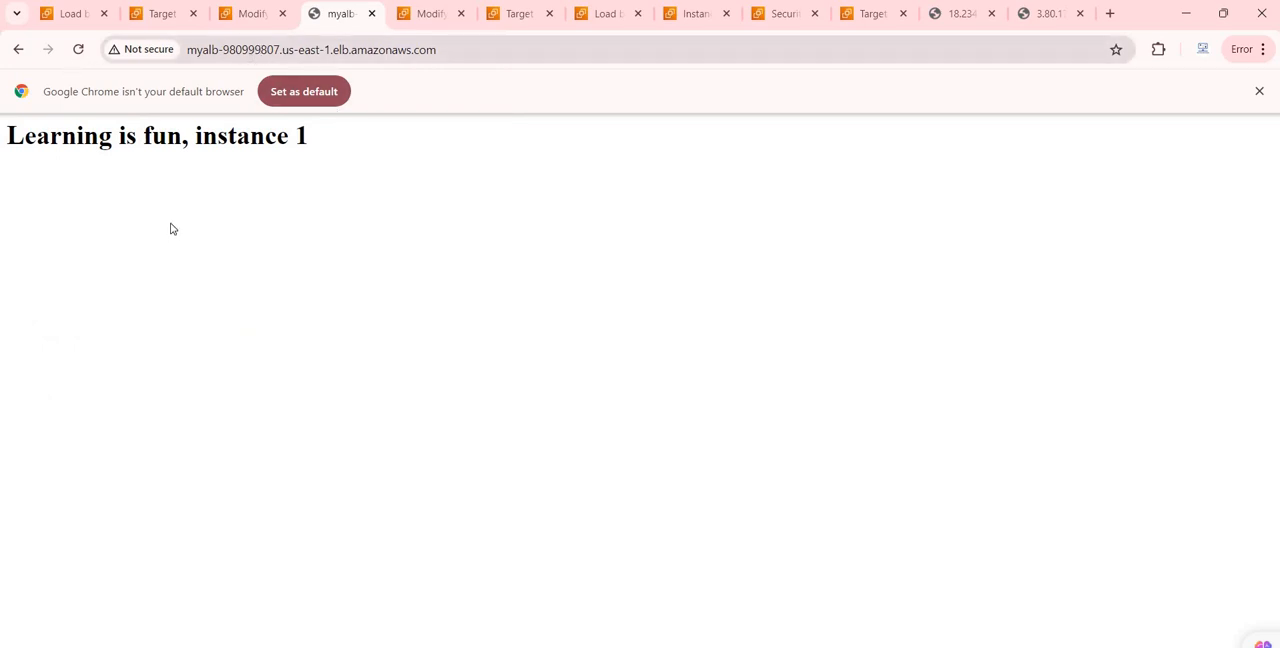
key("ctrl+a")
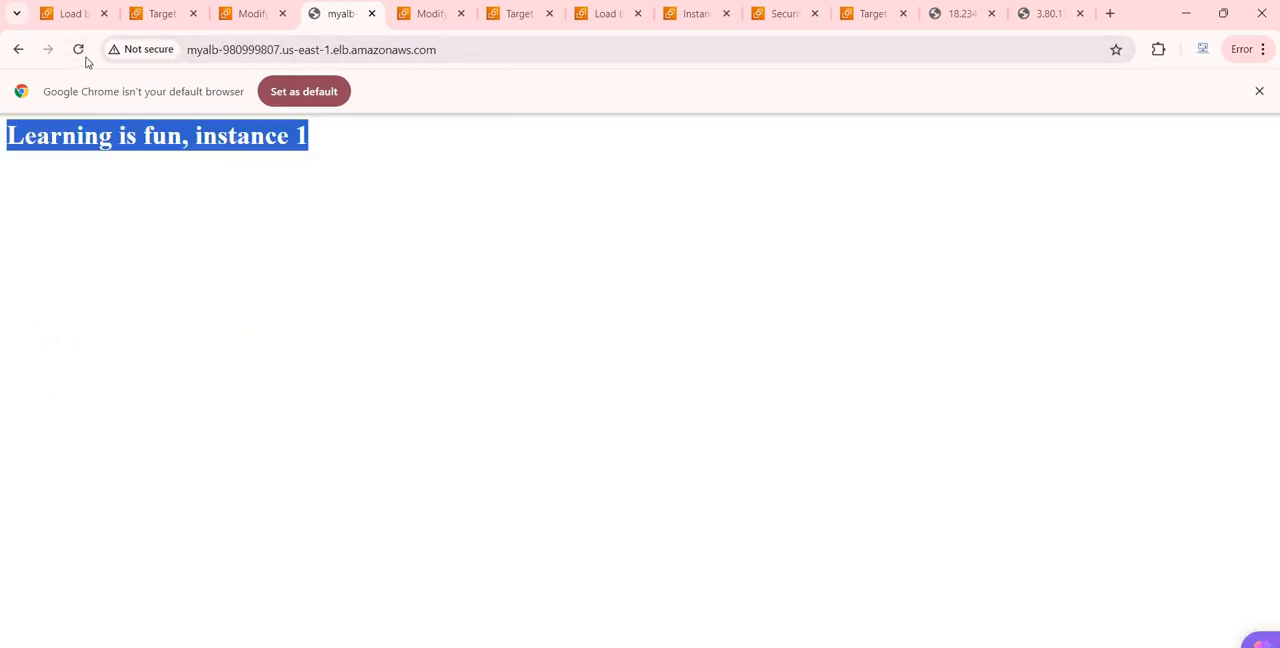
left_click(78, 49)
Step: Open EC2 Instance 1's details from the target group's registered targets and copy its public IPv4 address
left_click(153, 14)
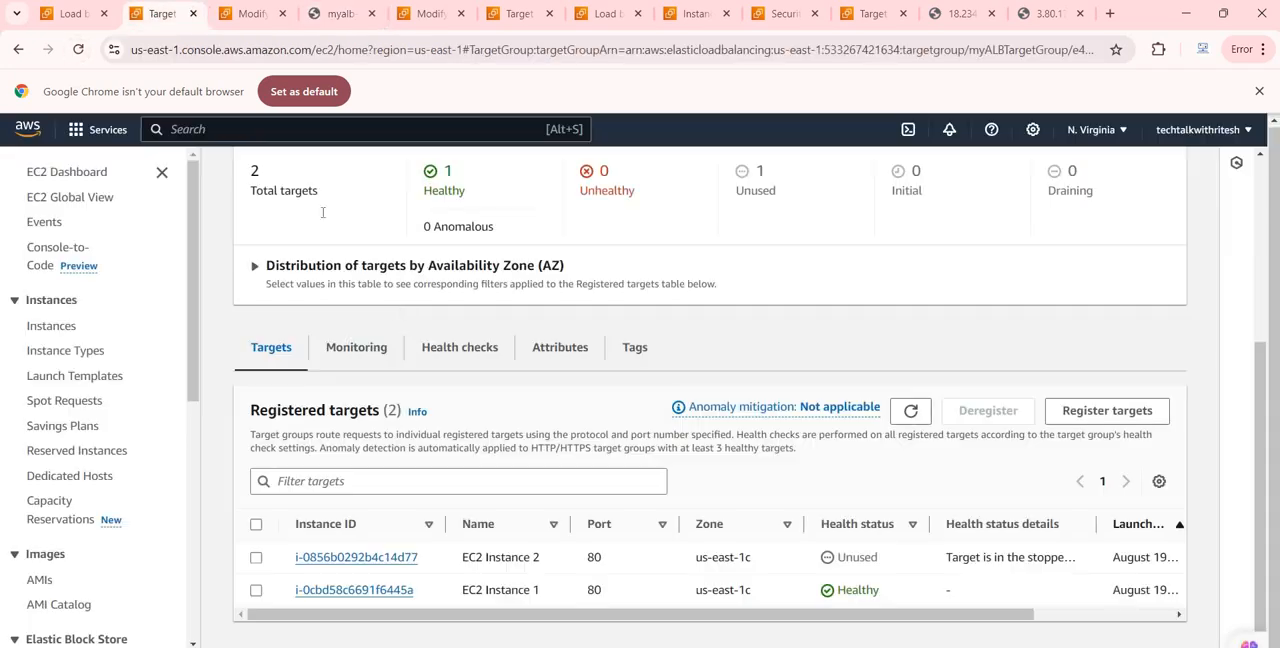
left_click(248, 14)
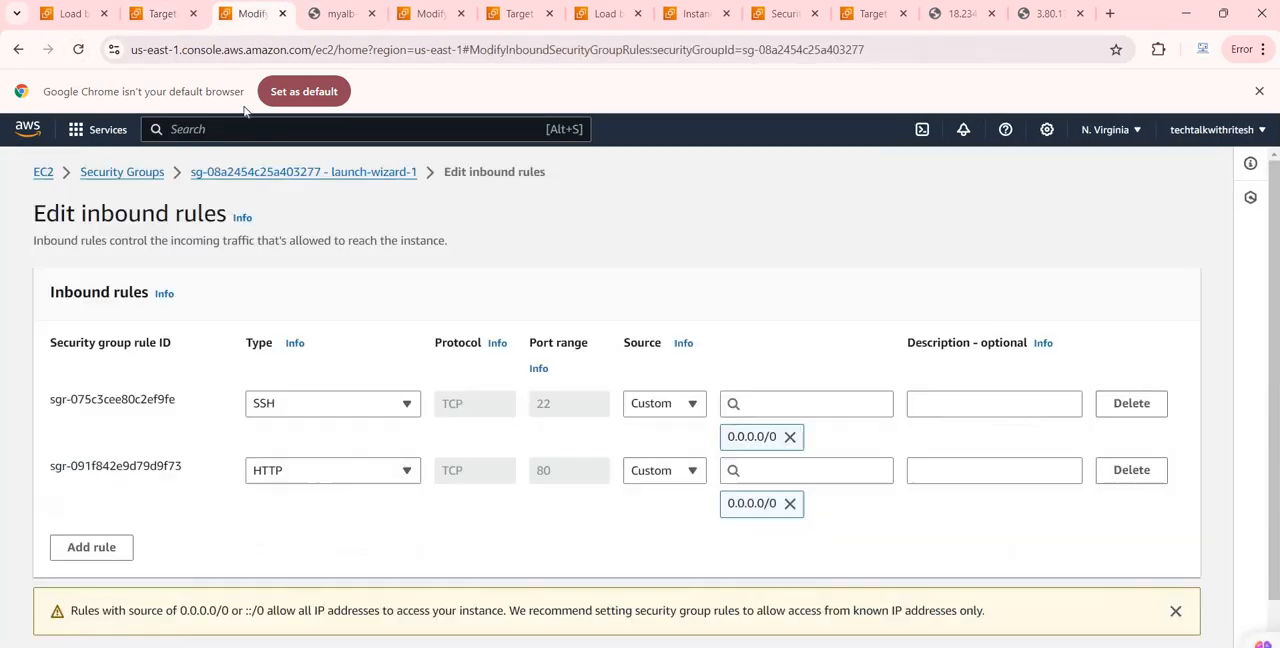
left_click(155, 14)
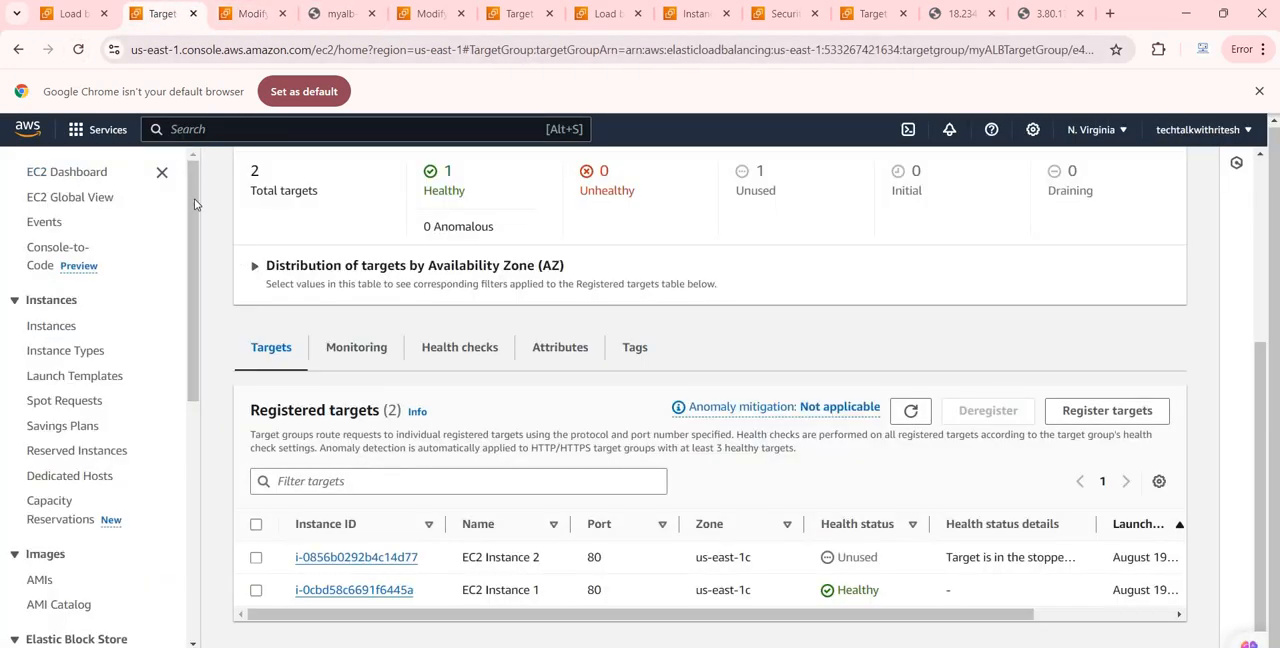
scroll(339, 406, "up", 3)
scroll(371, 486, "down", 3)
left_click(238, 14)
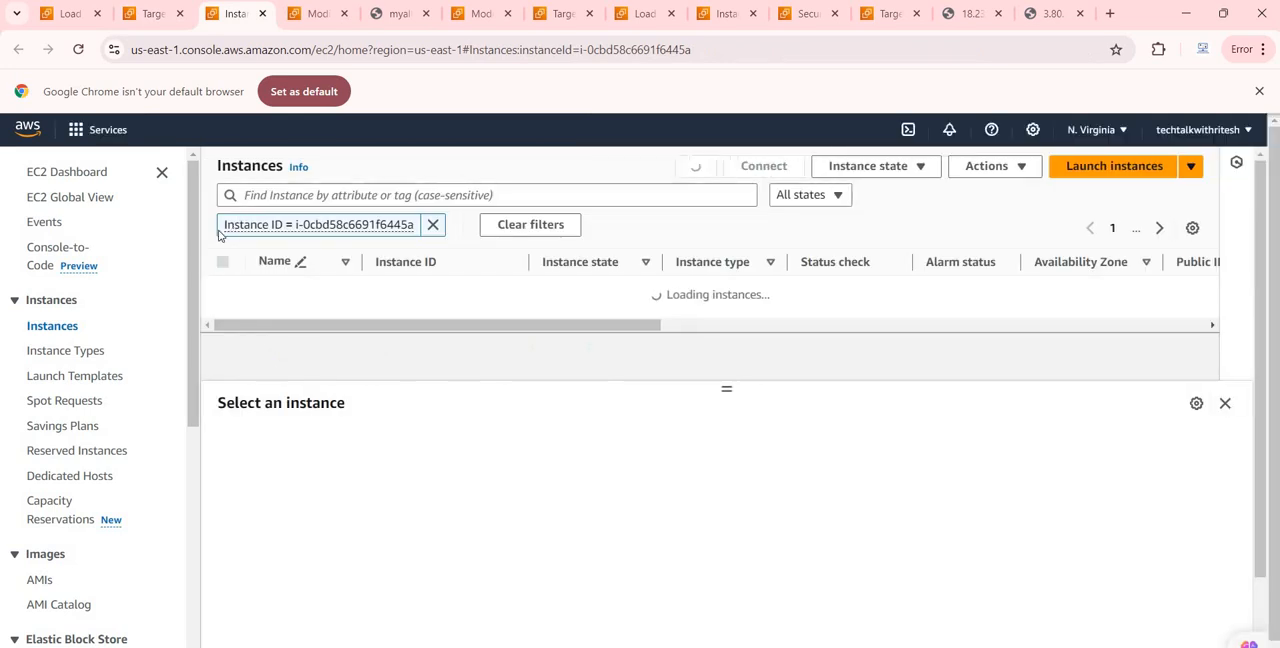
left_click(222, 290)
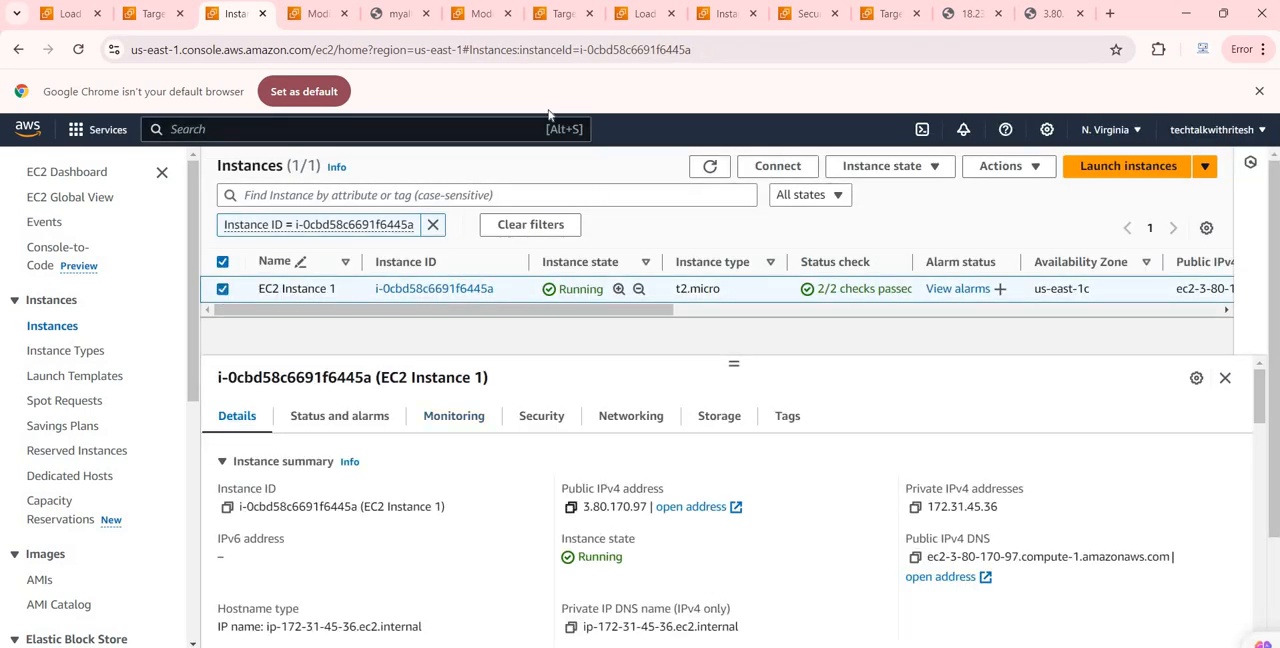
left_click(571, 506)
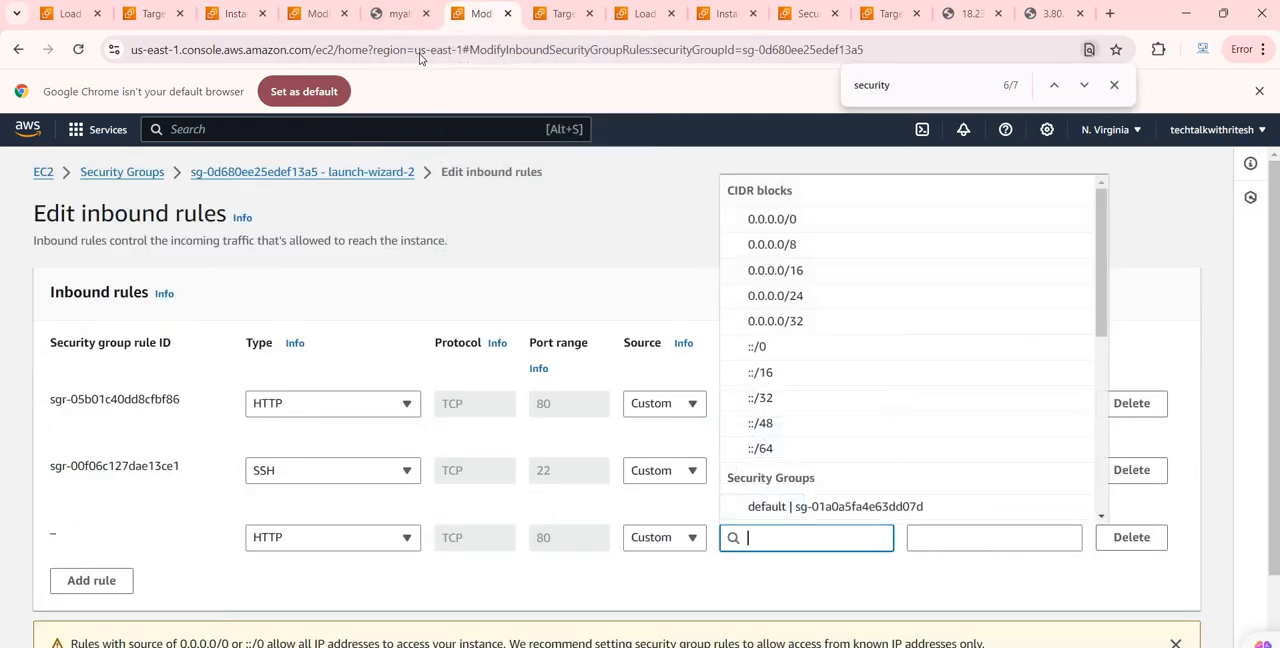
left_click(420, 54)
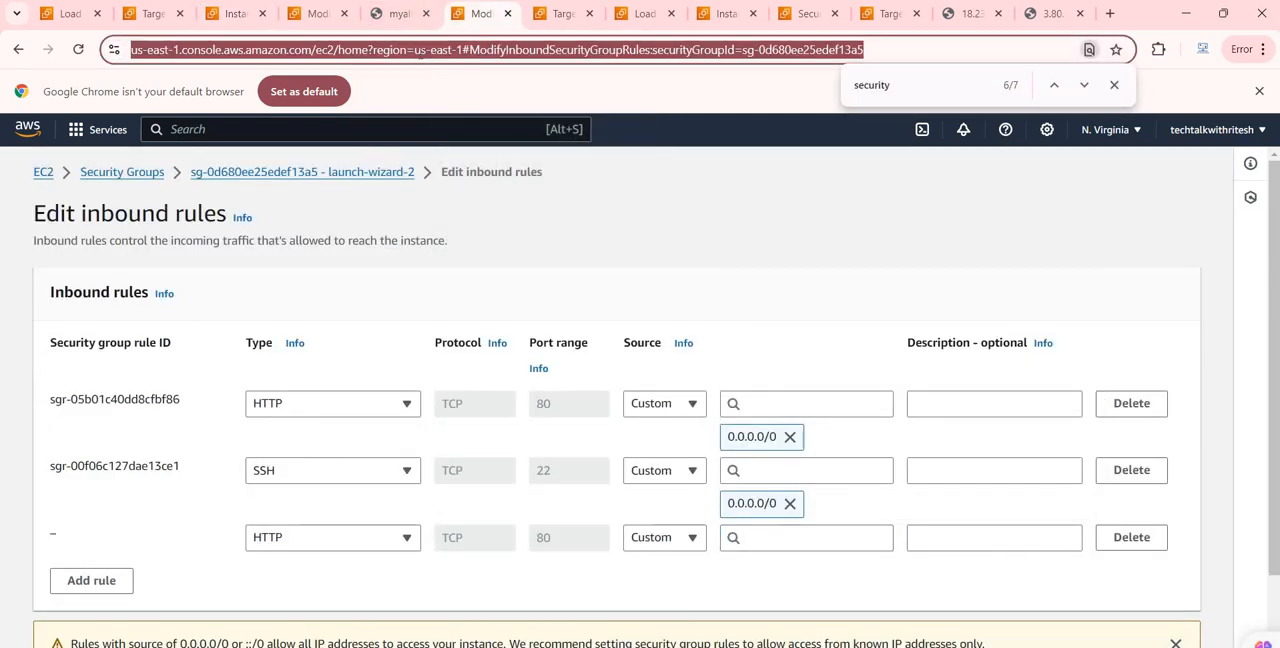
type("http://3.80.170.97")
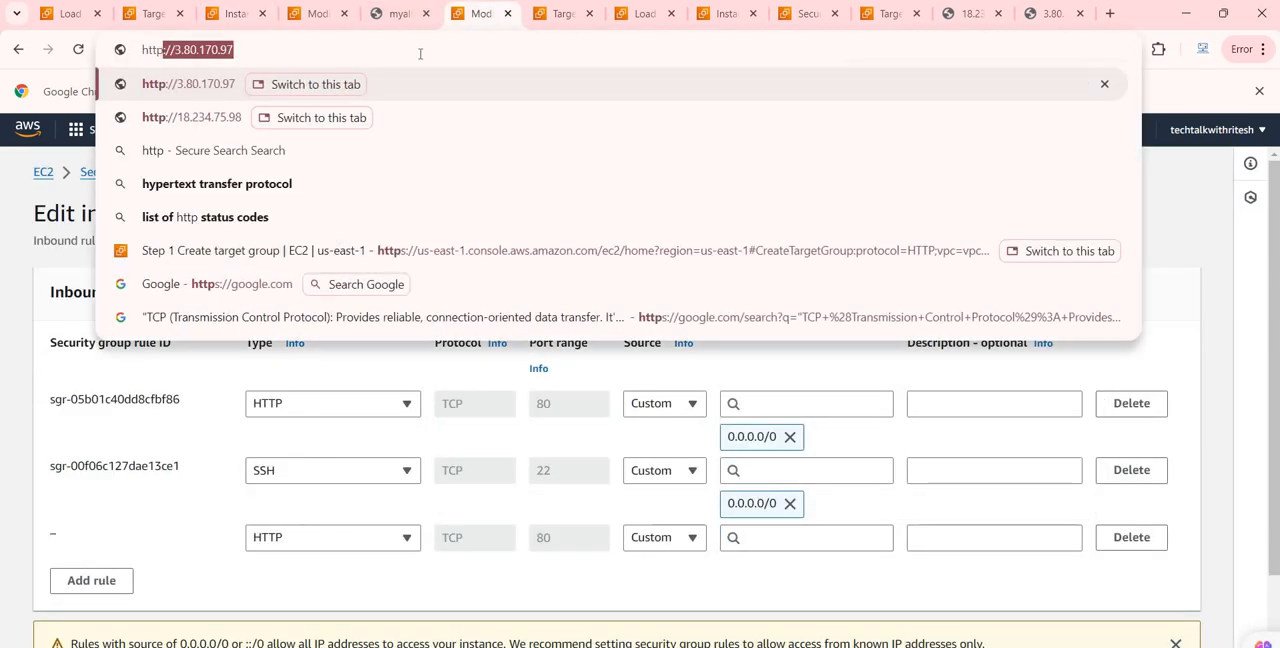
key("Right")
key("Return")
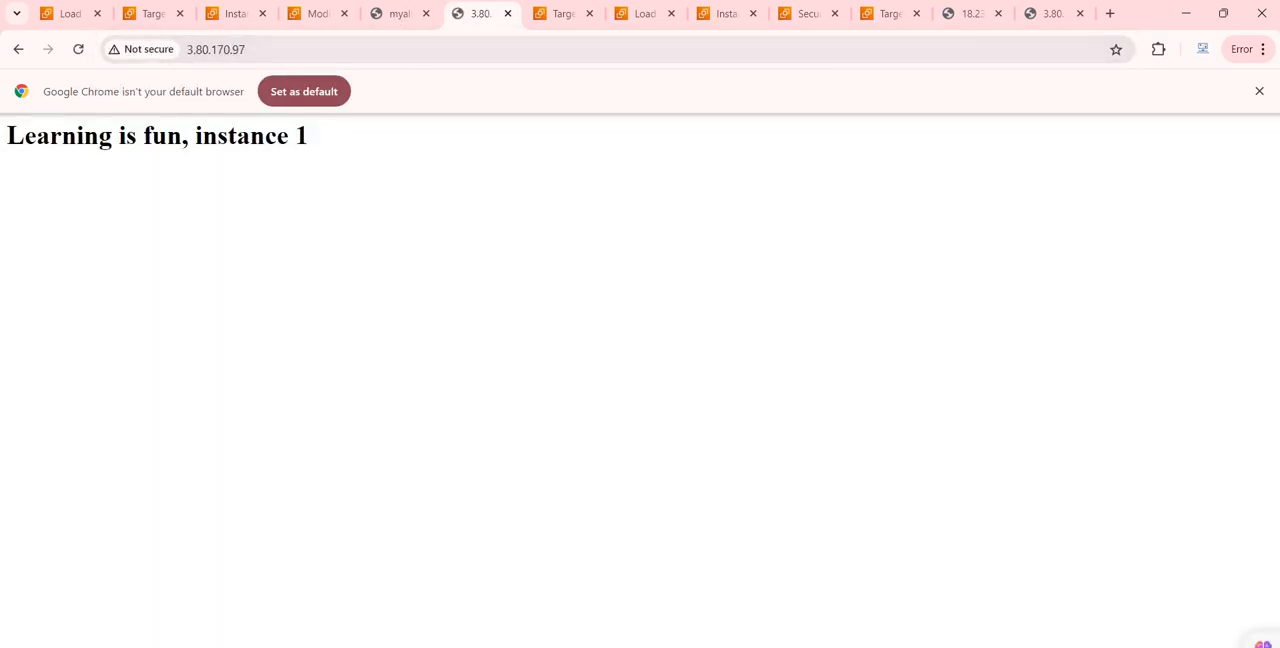
Step: Compare the page served through the load balancer's DNS name with the one served from EC2 Instance 1's public IP
left_click(396, 11)
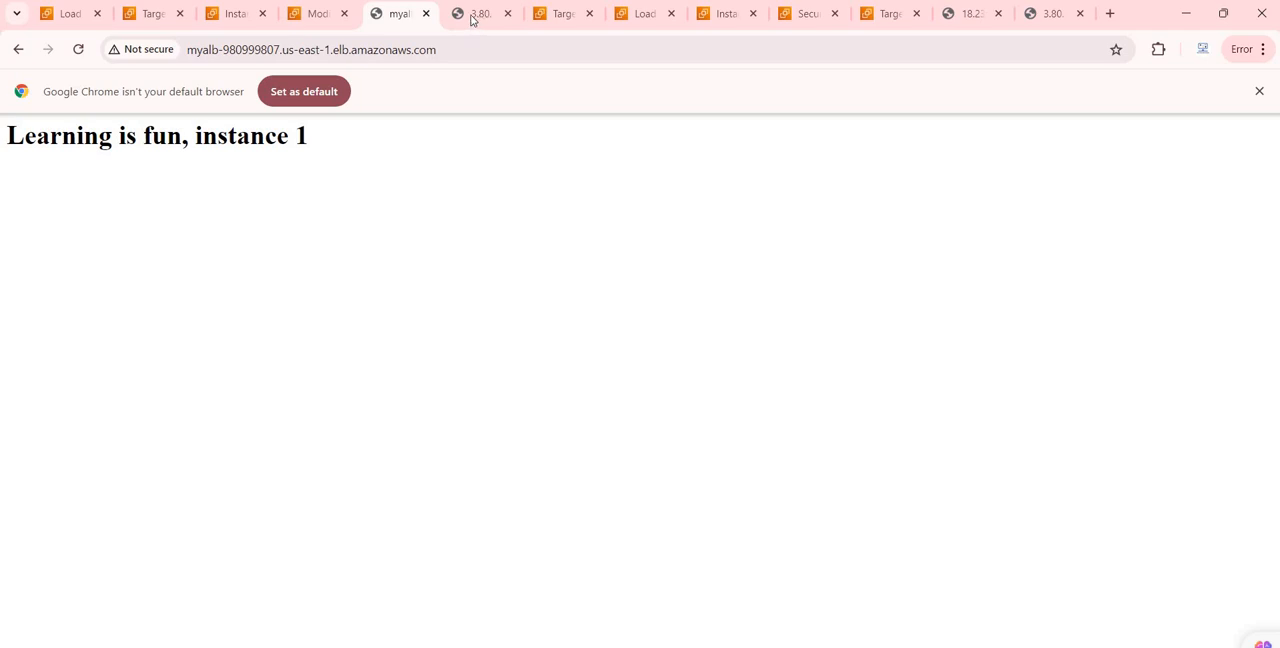
left_click(472, 20)
left_click(390, 24)
left_click_drag(447, 56, 465, 20)
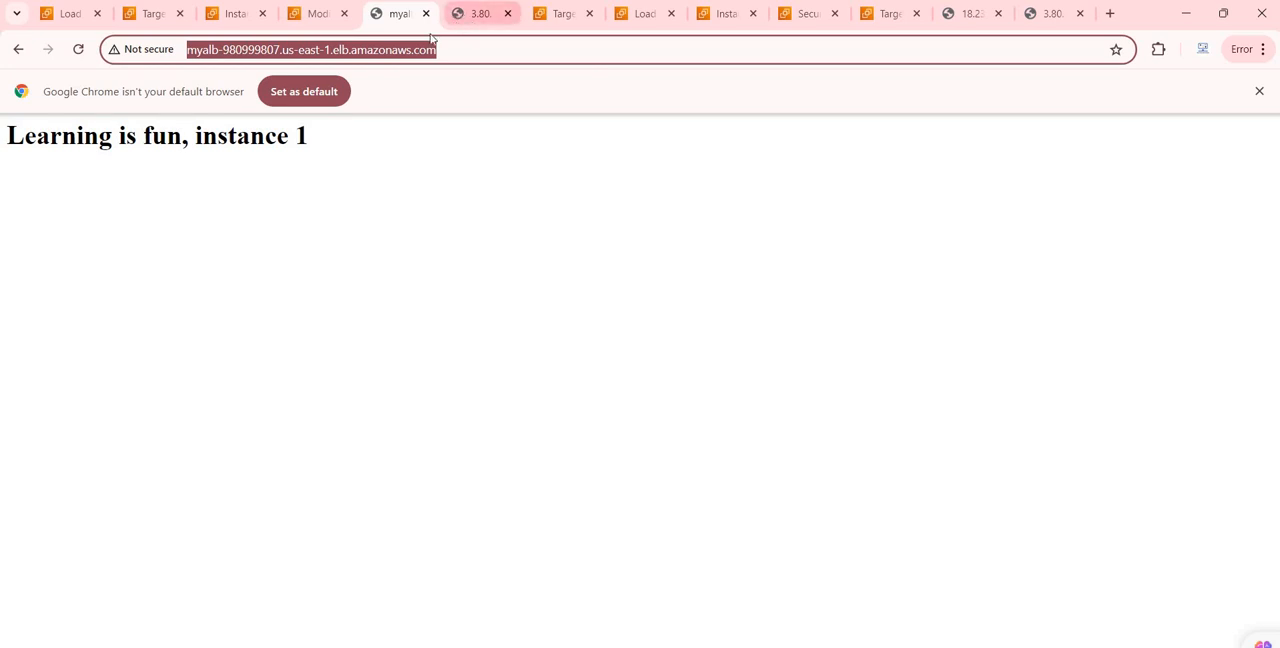
left_click(466, 20)
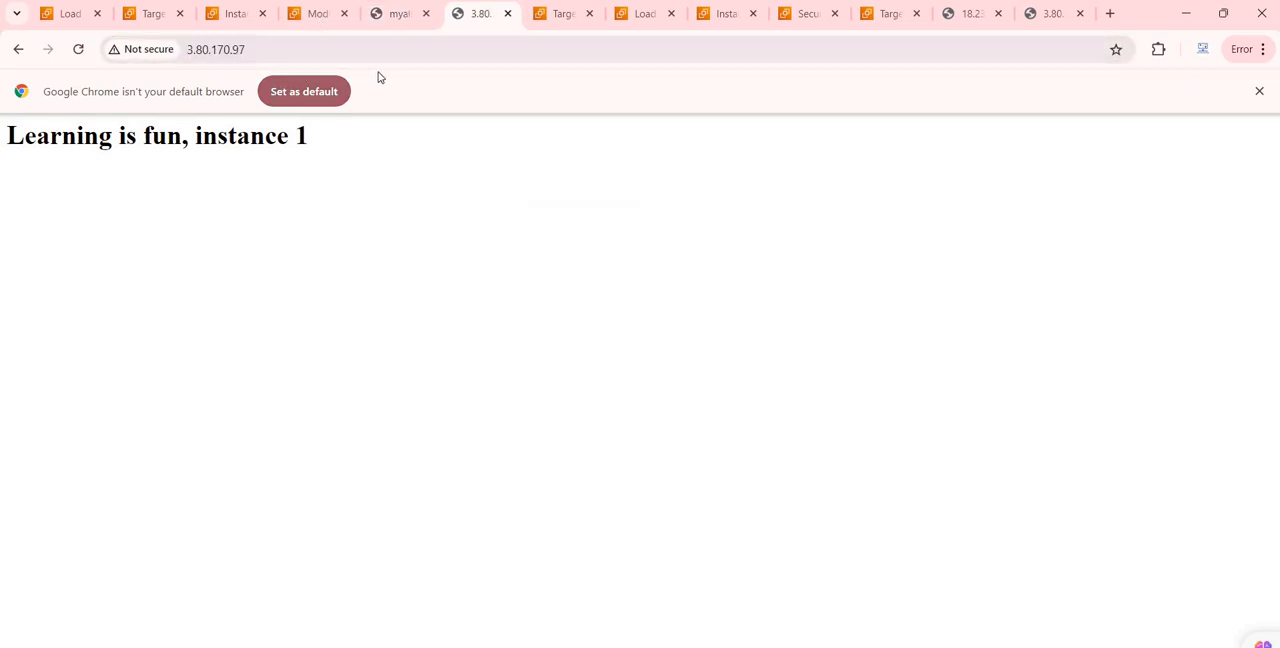
Step: Replace launch-wizard-1's existing HTTP inbound rule with a new rule of type HTTP
left_click(326, 17)
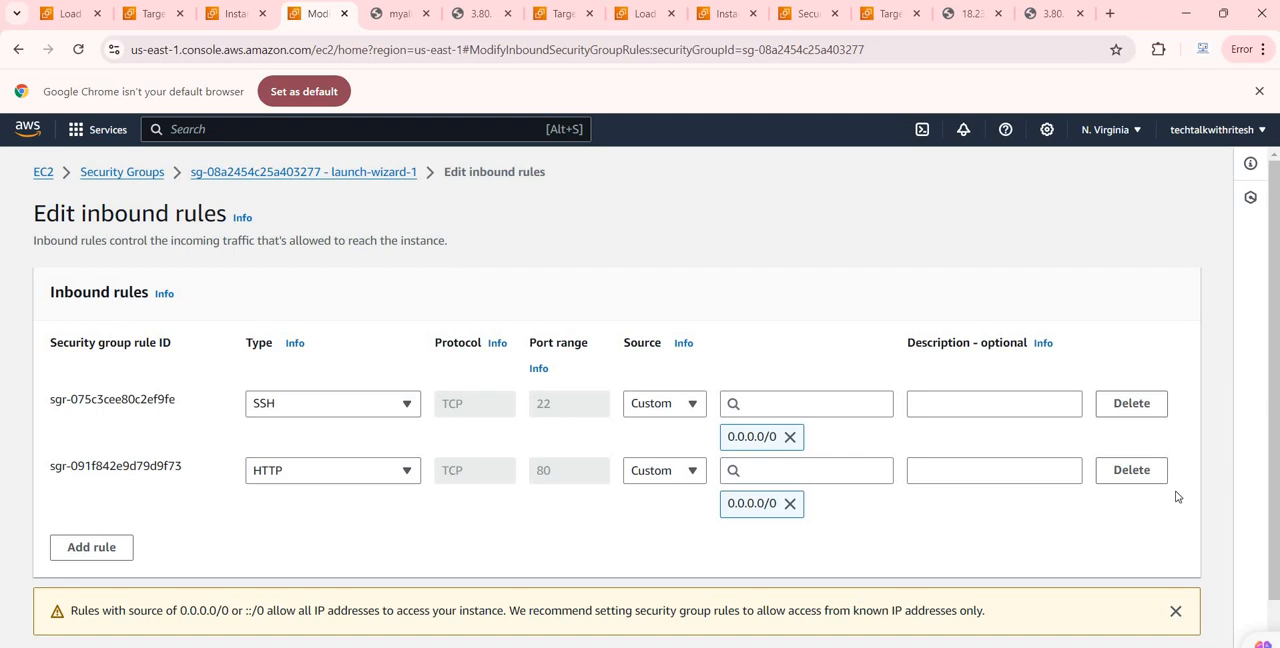
left_click(1134, 471)
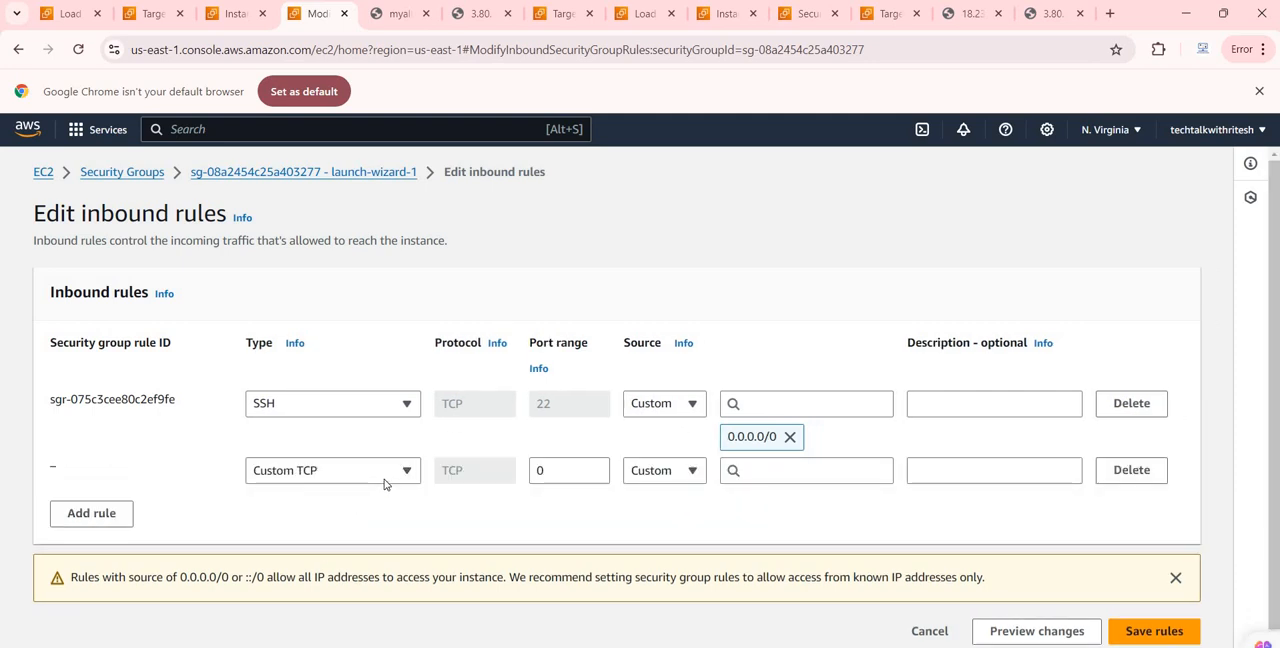
left_click(390, 476)
scroll(360, 388, "down", 3)
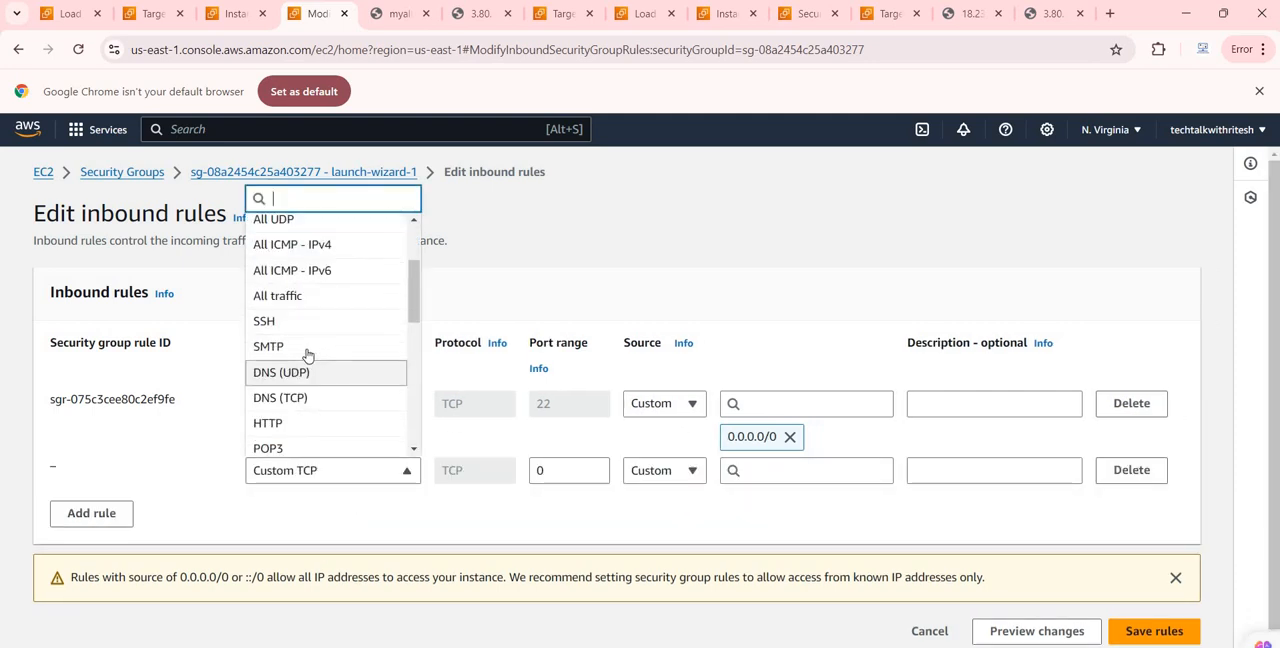
key("Return")
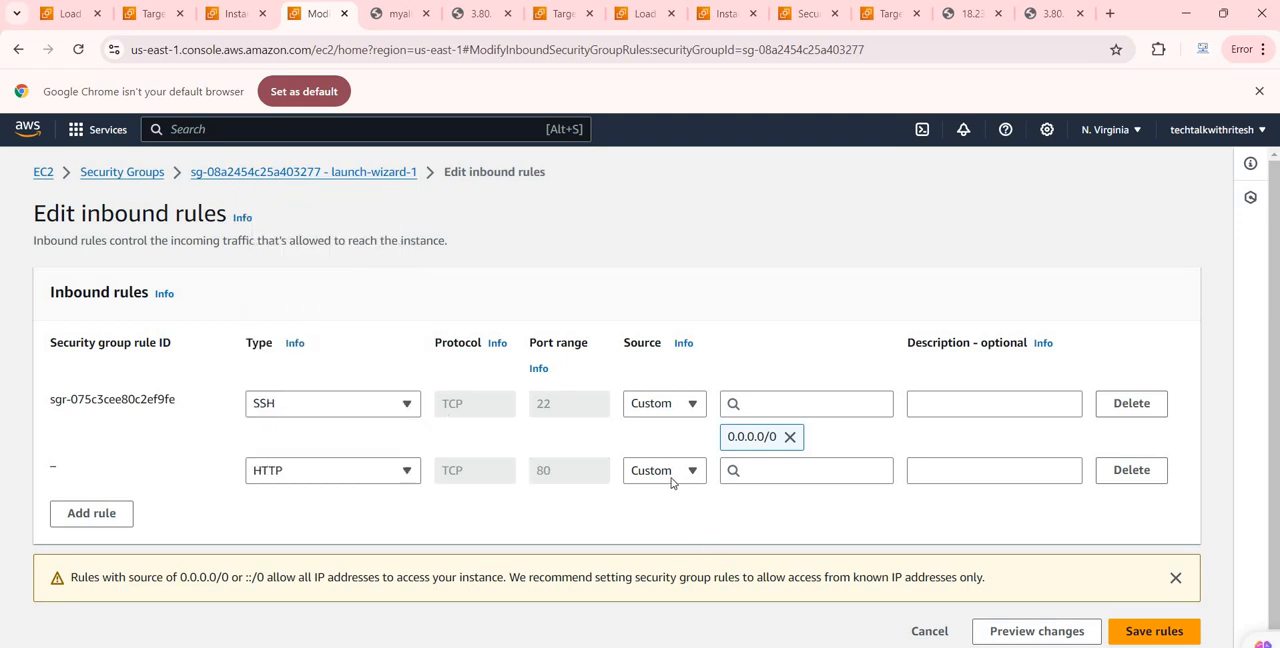
Step: Set the new HTTP rule's source to the MydemoSecurityGroup security group and save the inbound rules
left_click(769, 475)
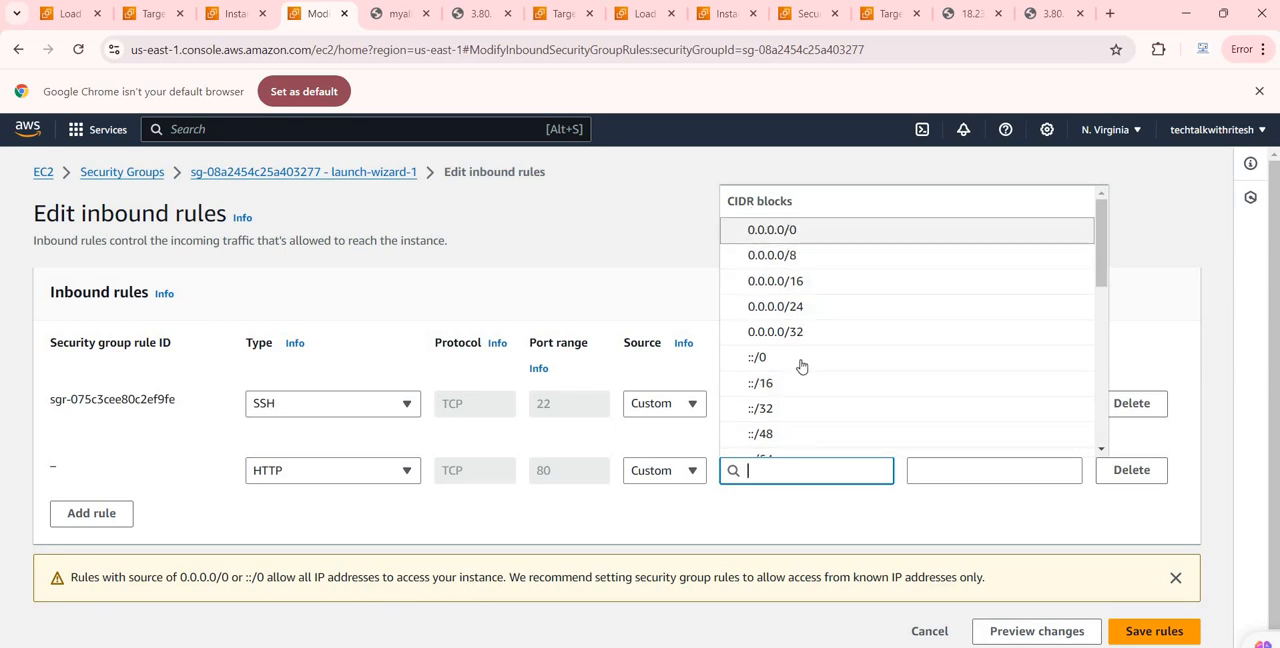
scroll(877, 362, "down", 1)
scroll(877, 362, "down", 1)
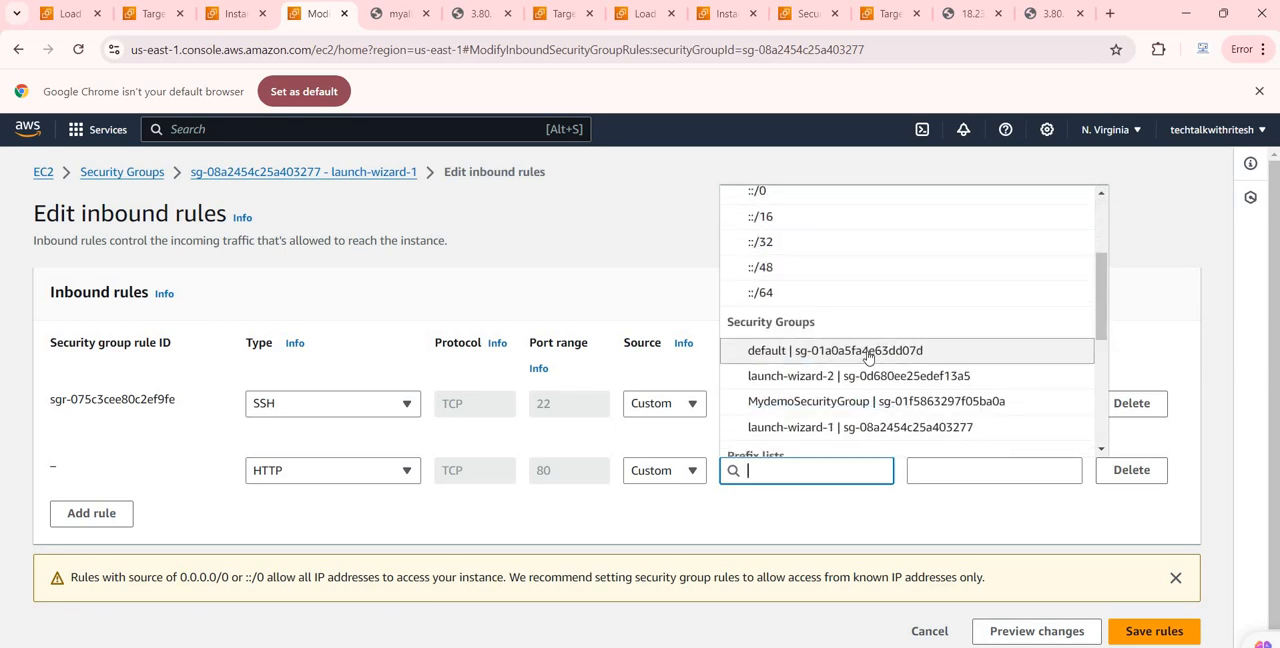
left_click(825, 405)
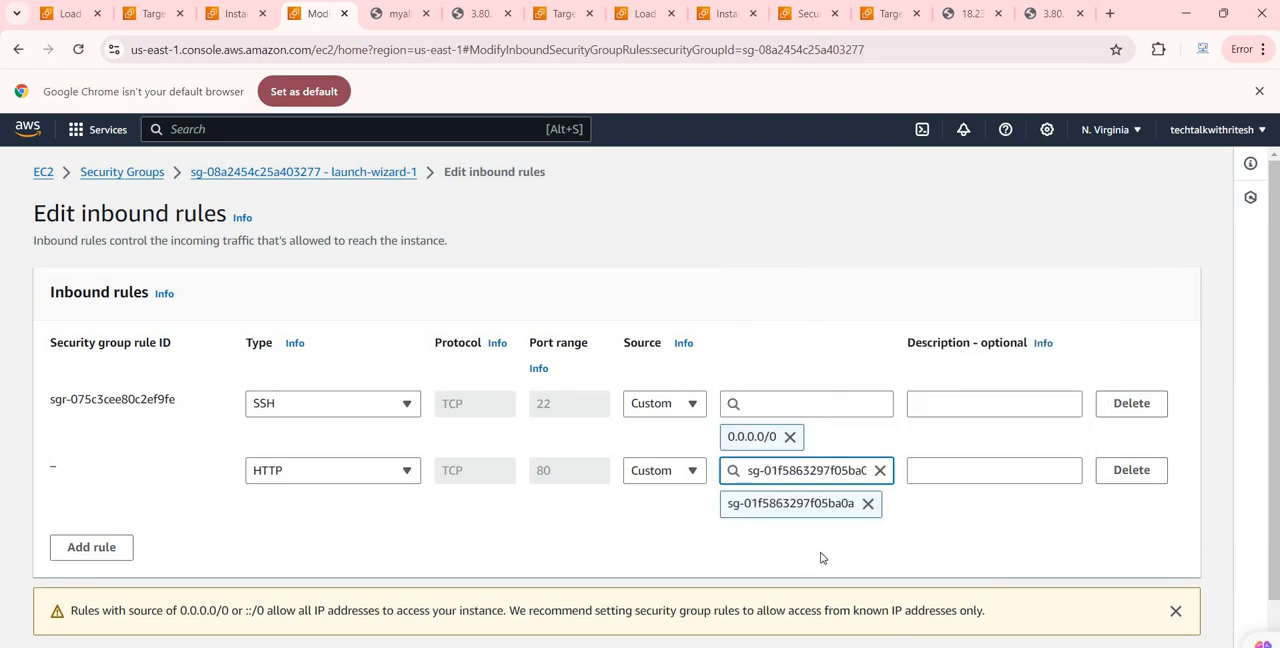
scroll(947, 559, "down", 1)
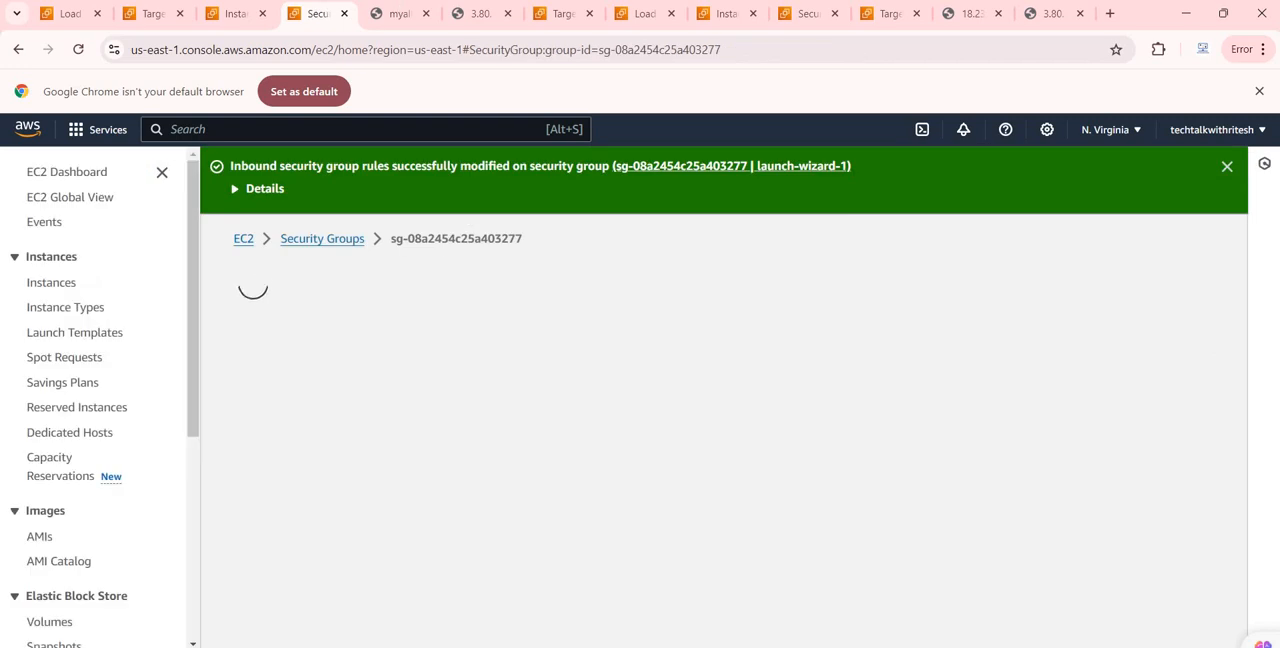
Step: Reload the page at EC2 Instance 1's public IP to test direct access under the new HTTP rule
left_click(397, 20)
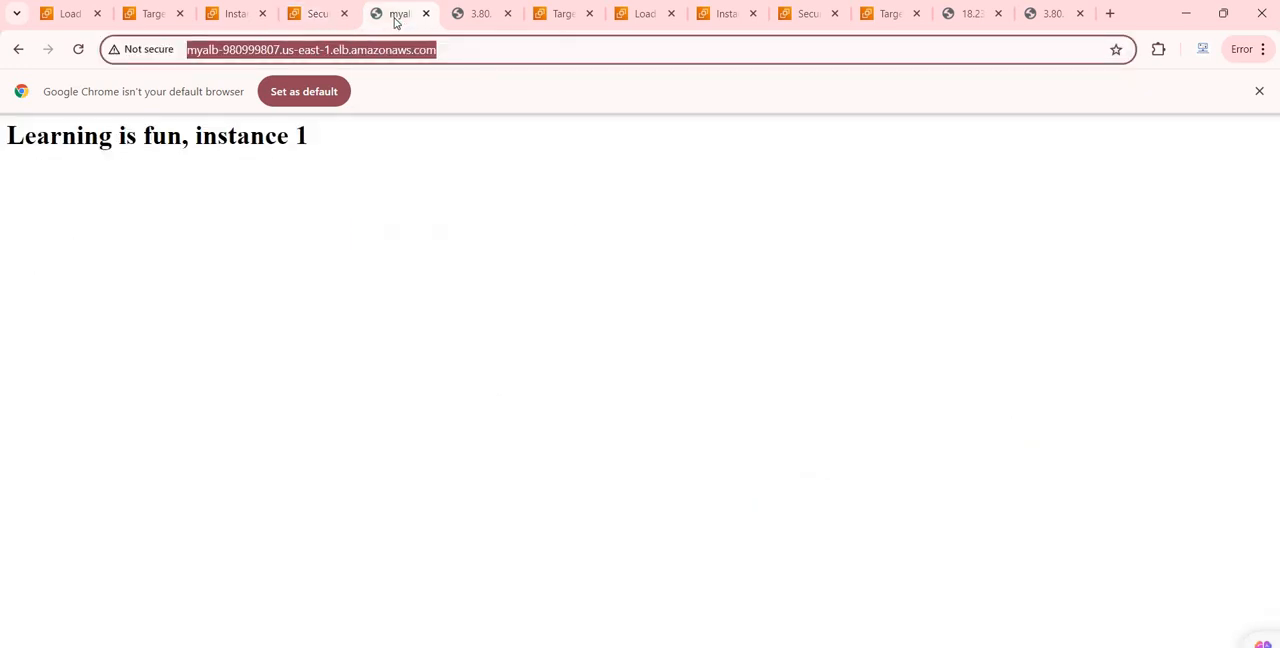
key("ctrl+Tab")
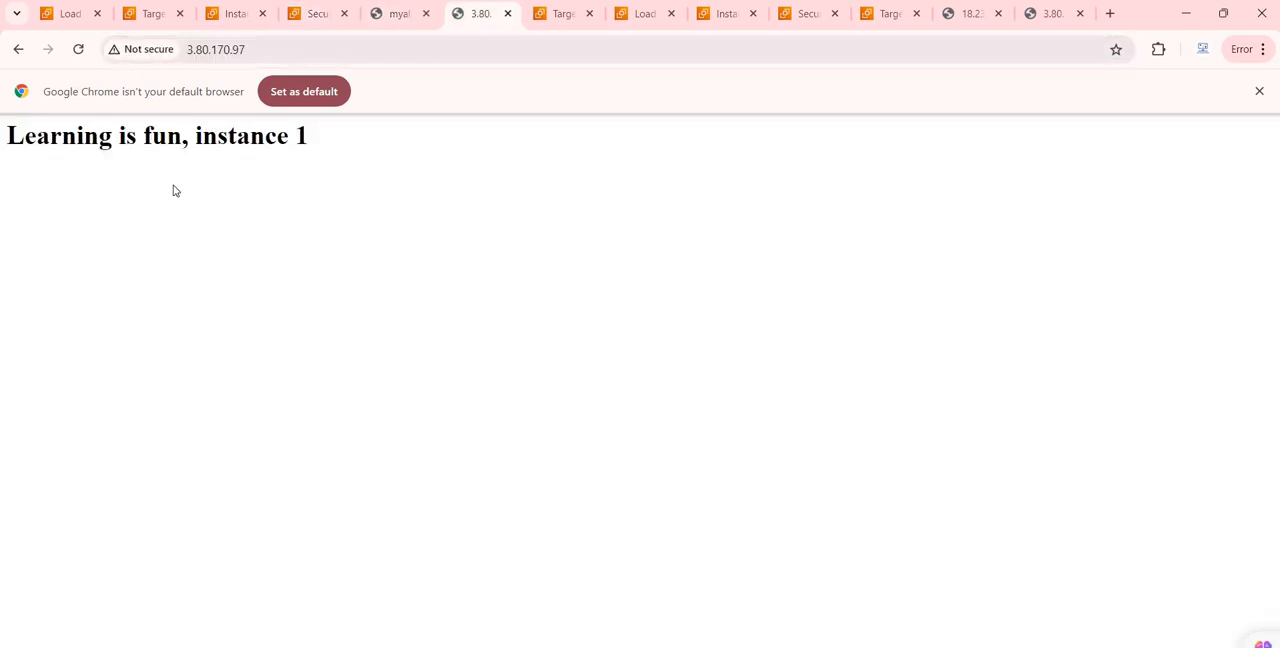
left_click(80, 55)
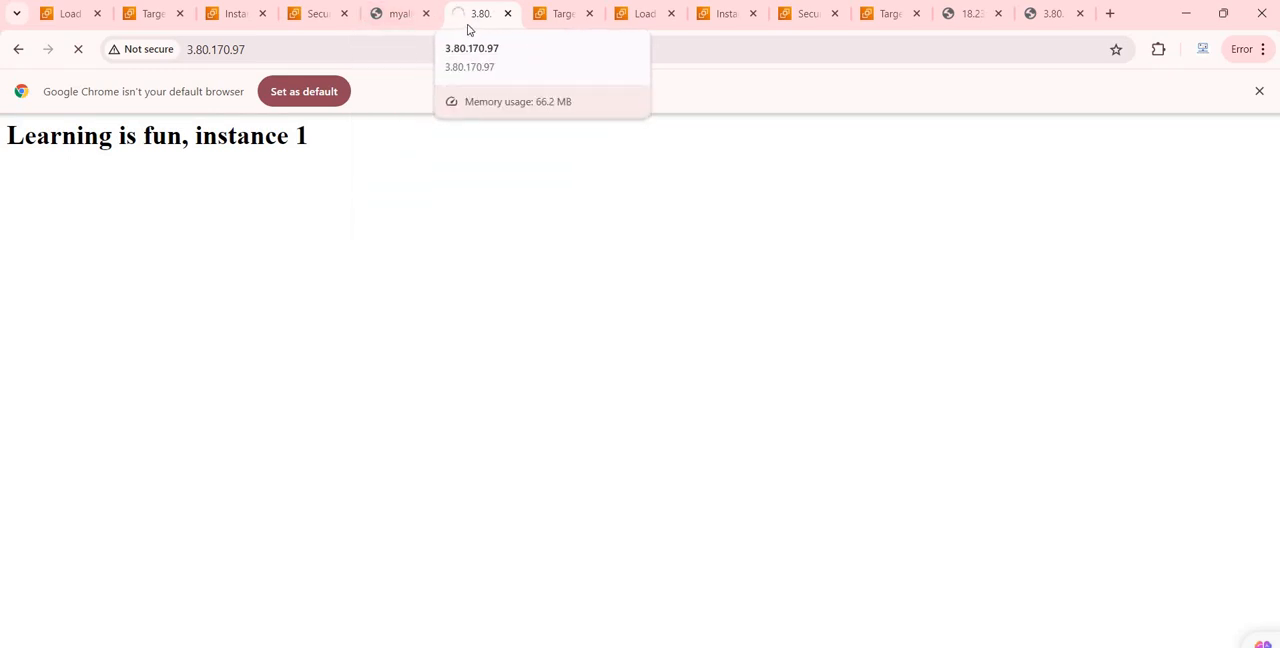
Step: Reload the load balancer's DNS page several times and compare it with direct access to EC2 Instance 1
left_click(390, 20)
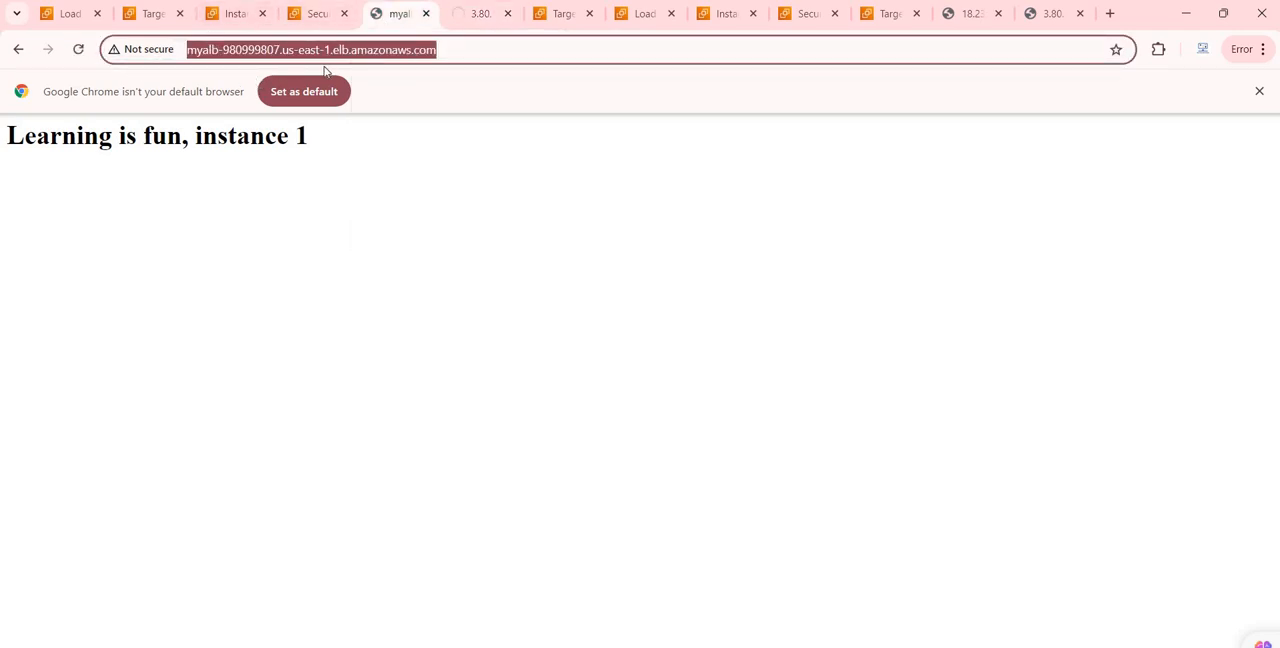
left_click(78, 52)
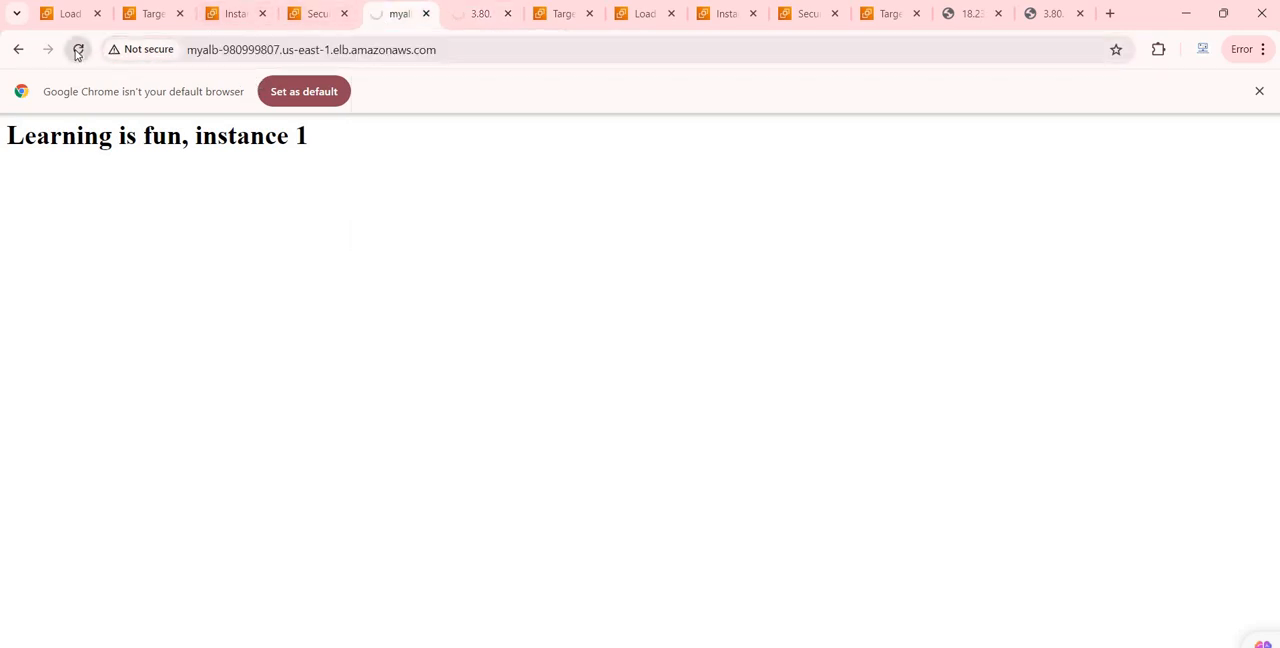
left_click(80, 53)
left_click(83, 55)
left_click(463, 24)
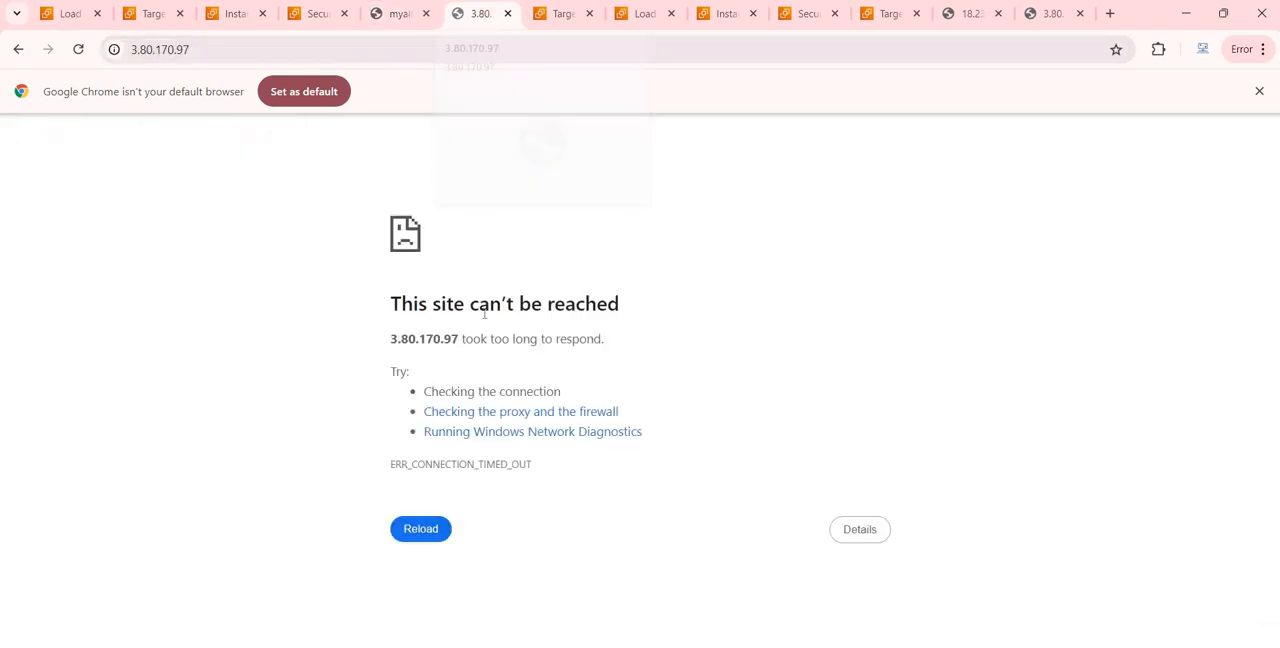
left_click(377, 28)
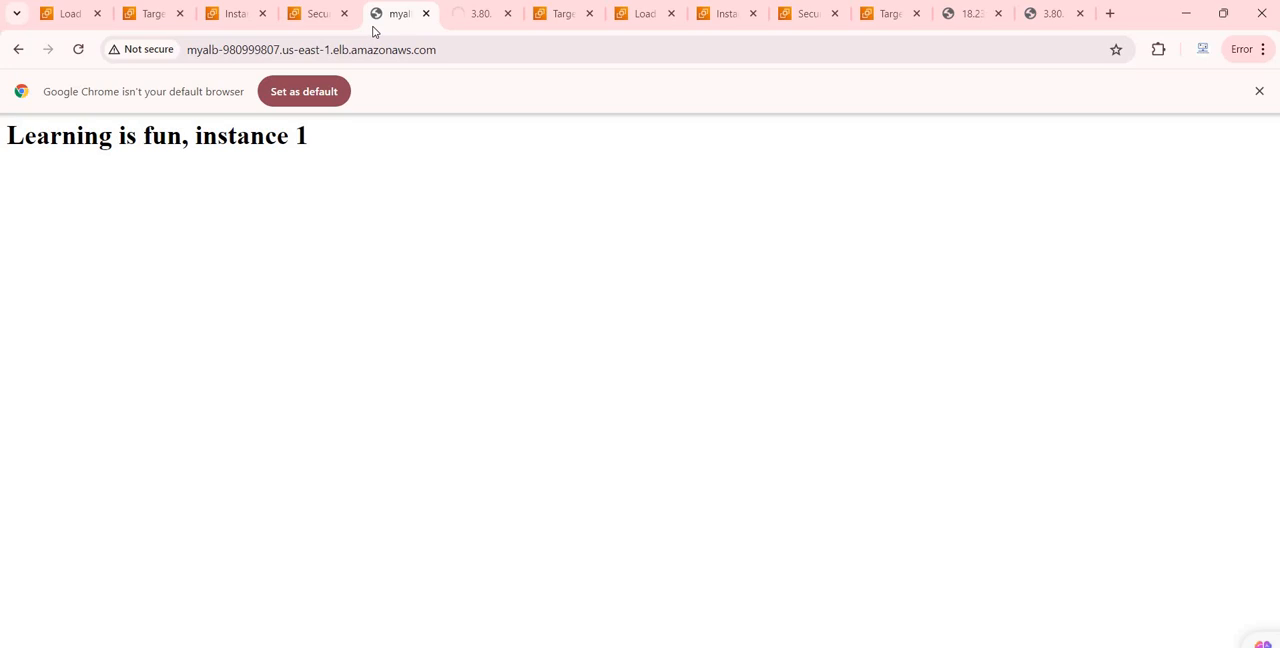